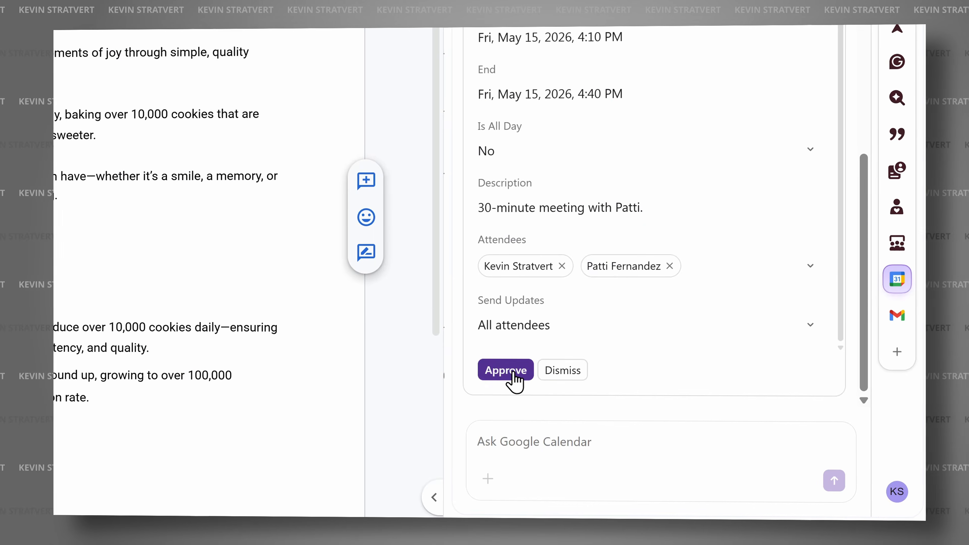
- Approve the proposed 30-minute calendar meeting for Fri, May 15, 2026, 4:10 PM to 4:40 PM, with updates sent to all attendees
left_click(508, 371)
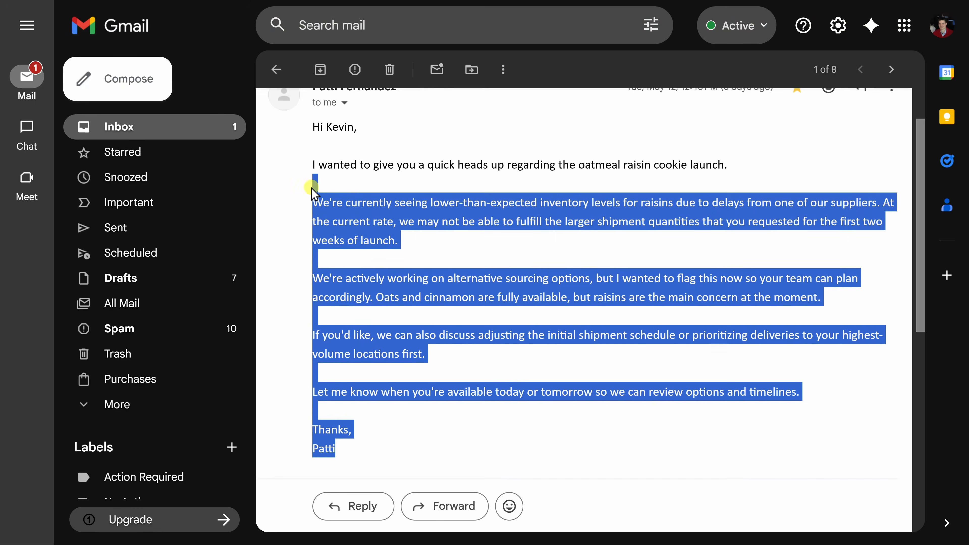
- Select the body of the raisin inventory email in Gmail and look over the drafted reply
left_click_drag(309, 190, 310, 123)
key("Return")
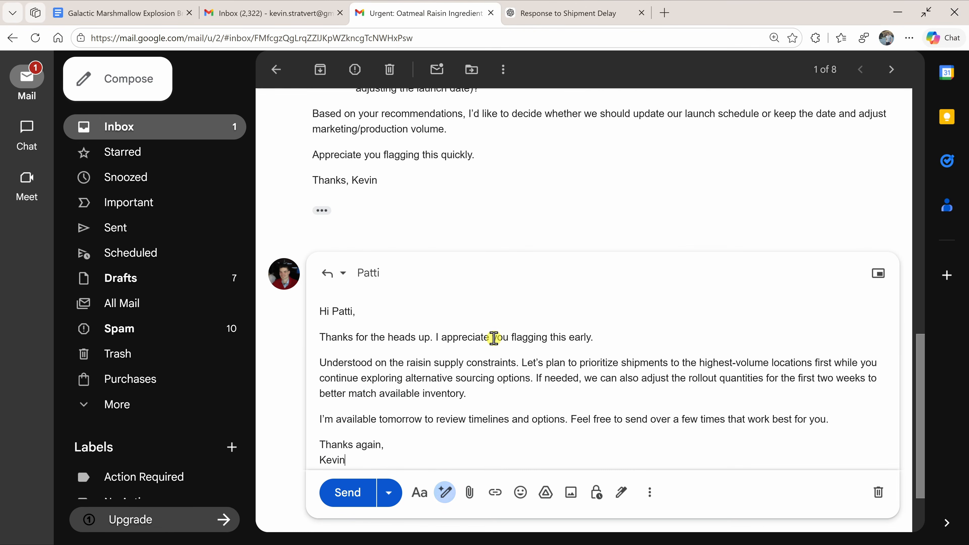
scroll(494, 277, "down", 3)
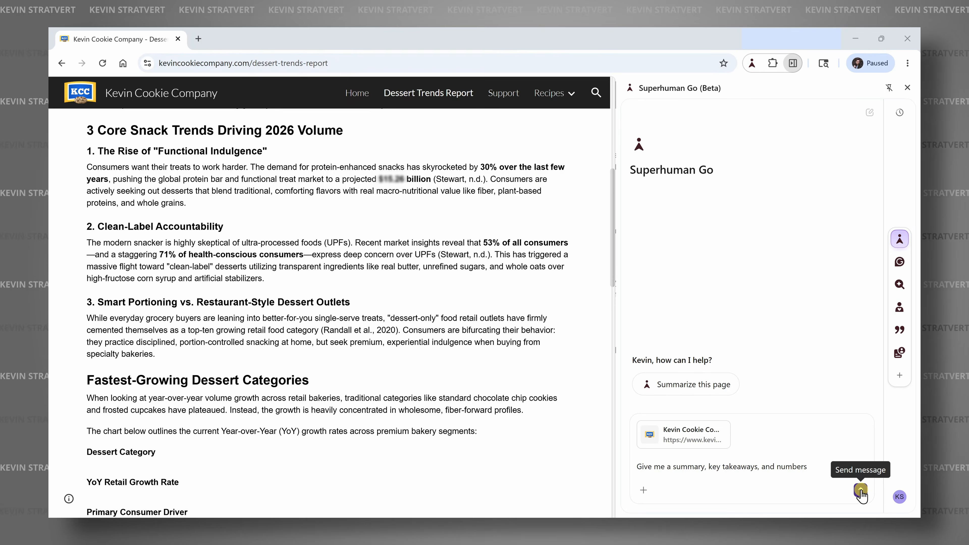
- Send Superhuman Go the prepared request for a summary, key takeaways, and numbers, and read through the answer
left_click(860, 491)
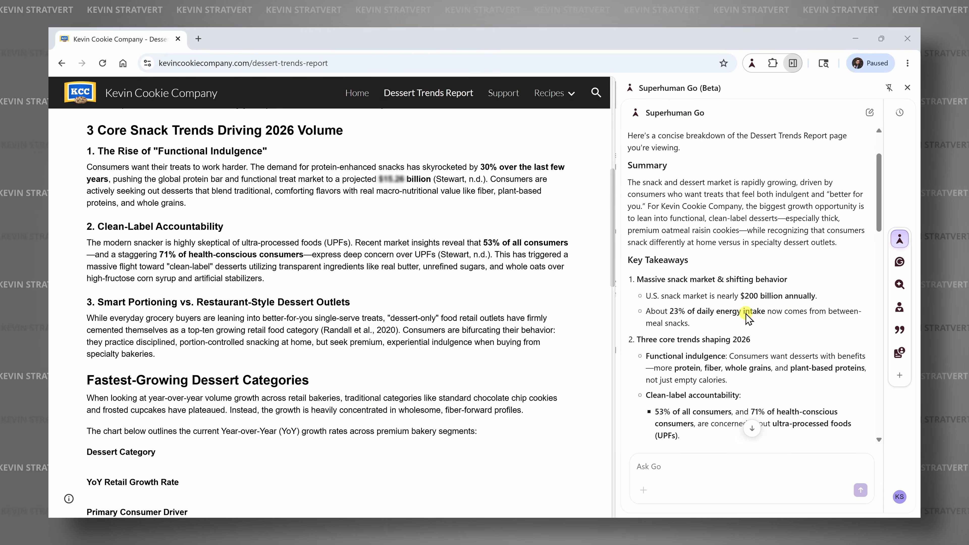
scroll(745, 312, "down", 3)
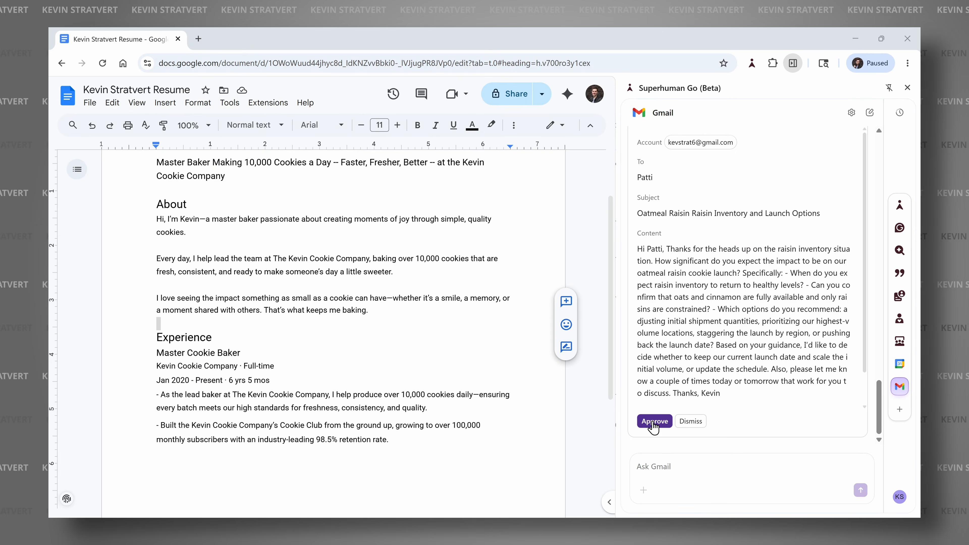
- Approve the Gmail agent's drafted email with the subject "Oatmeal Raisin Raisin Inventory and Launch Options"
left_click(654, 421)
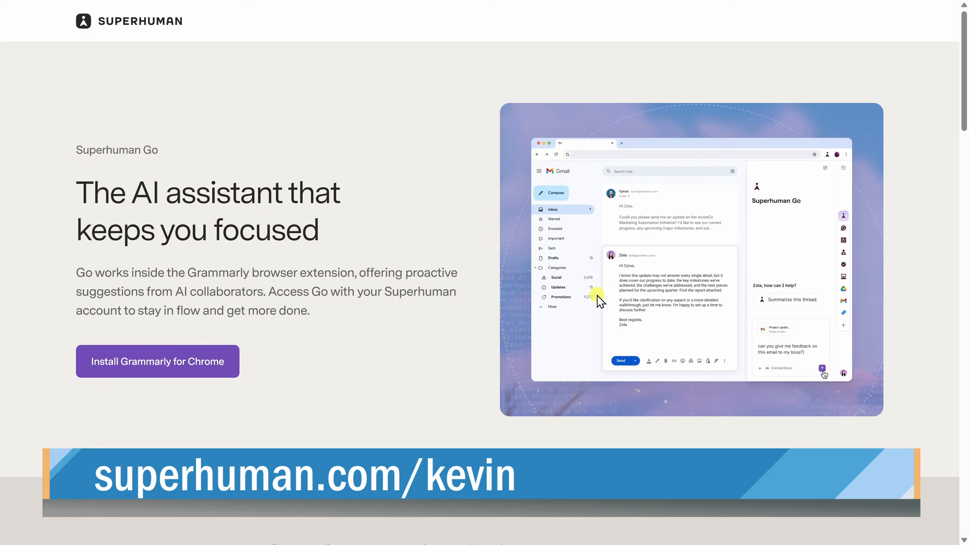
- Add the Grammarly extension to Chrome from the Superhuman page and turn on Use Superhuman Go in the extension's settings
left_click(144, 376)
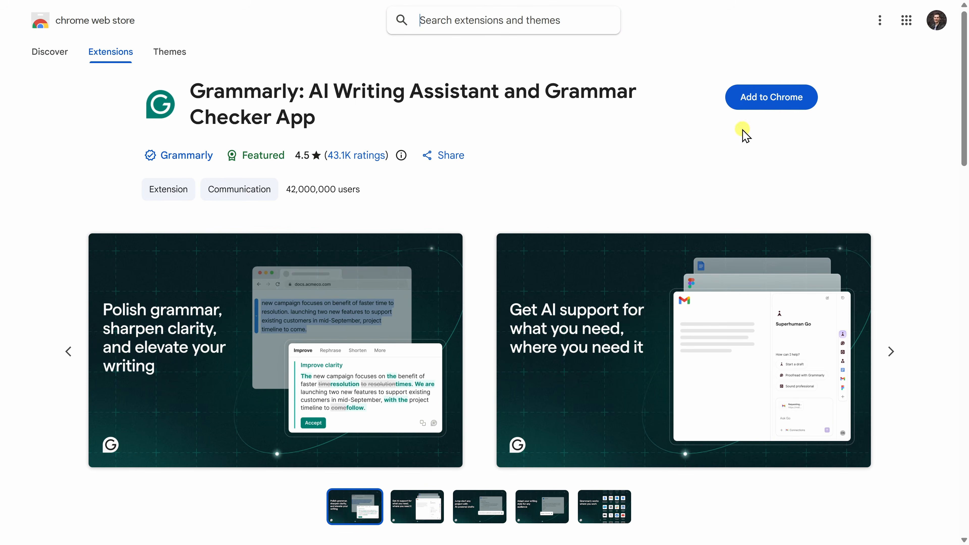
left_click(781, 105)
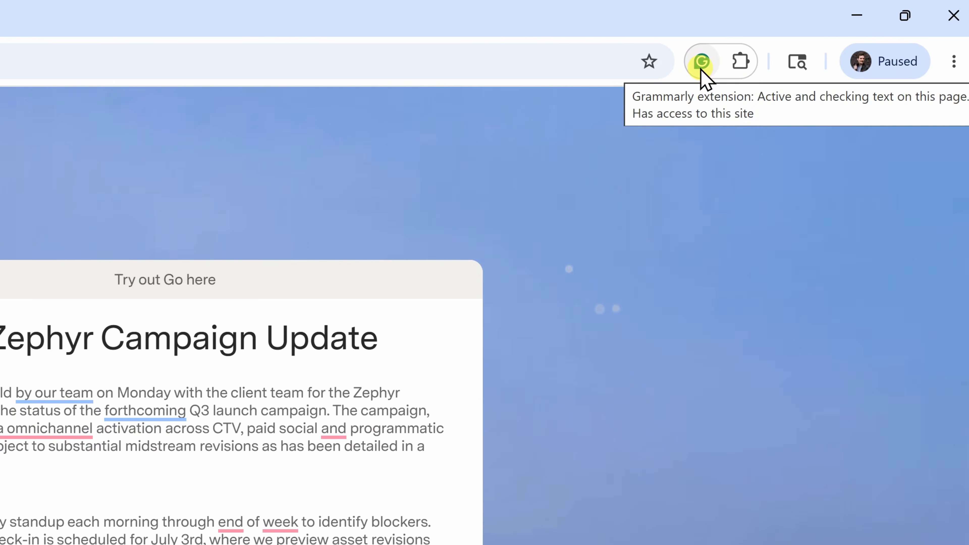
left_click(702, 62)
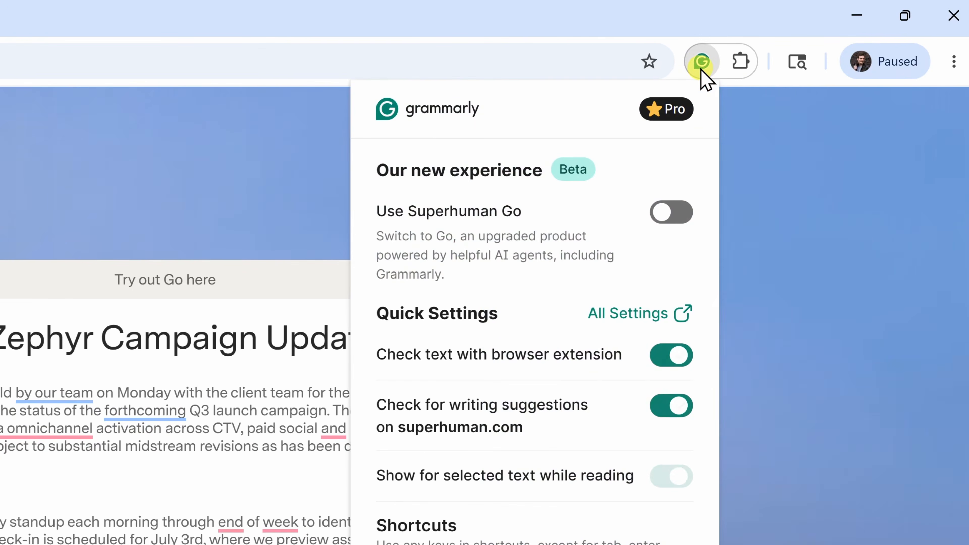
left_click(674, 212)
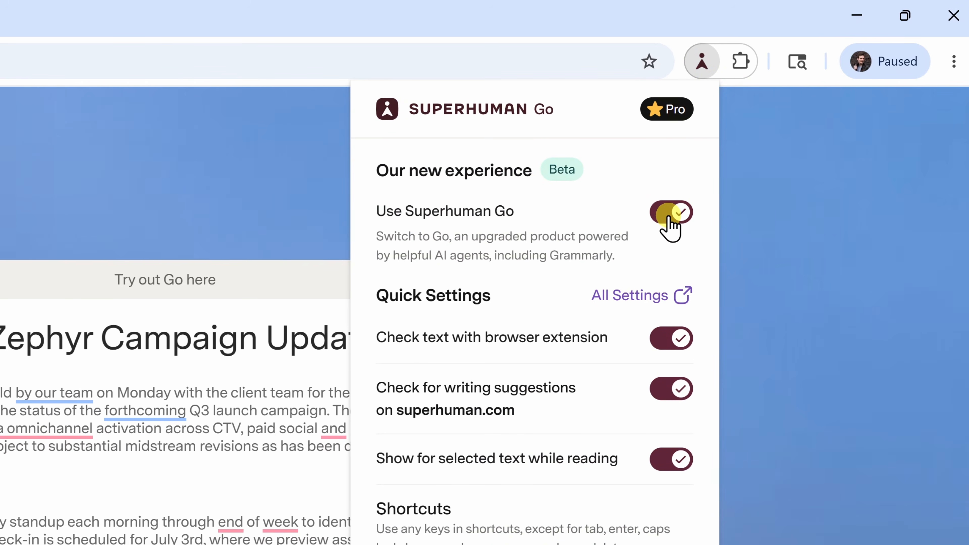
left_click(797, 268)
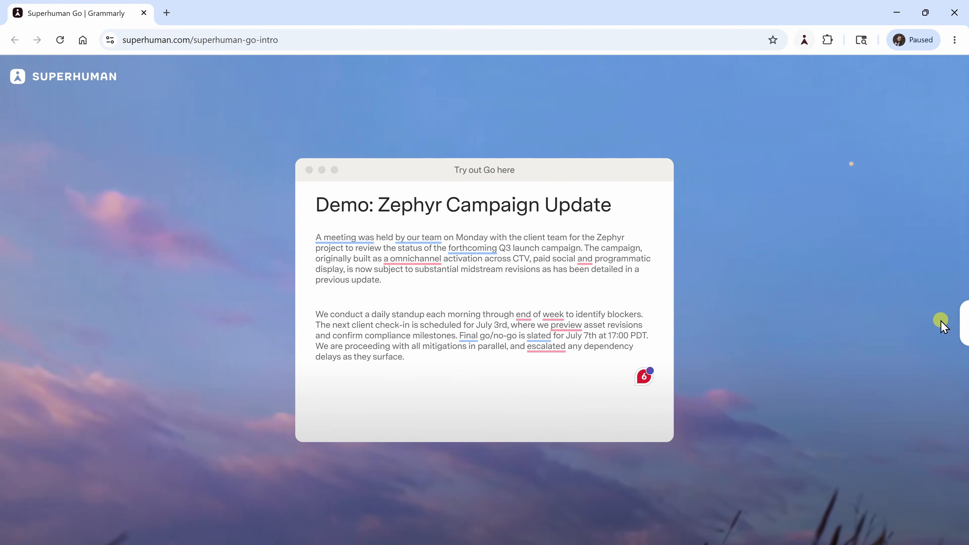
- Open the Superhuman Go assistant on the demo page to view its agents, and close and reopen it
mouse_move(961, 325)
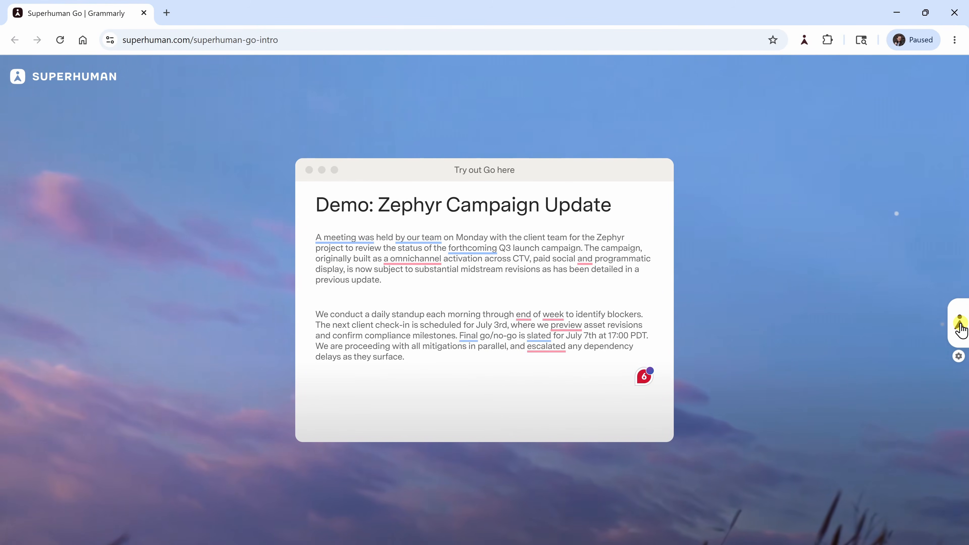
left_click(960, 328)
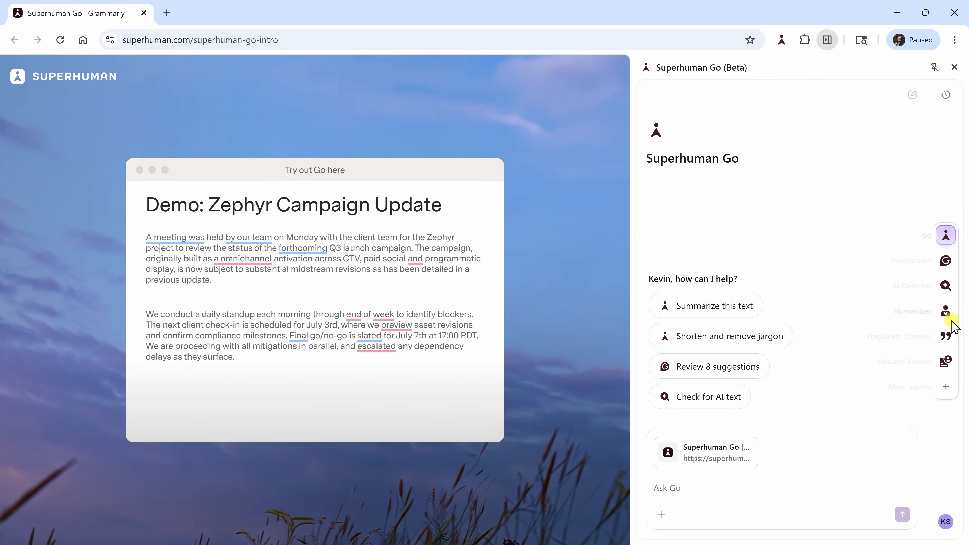
mouse_move(899, 321)
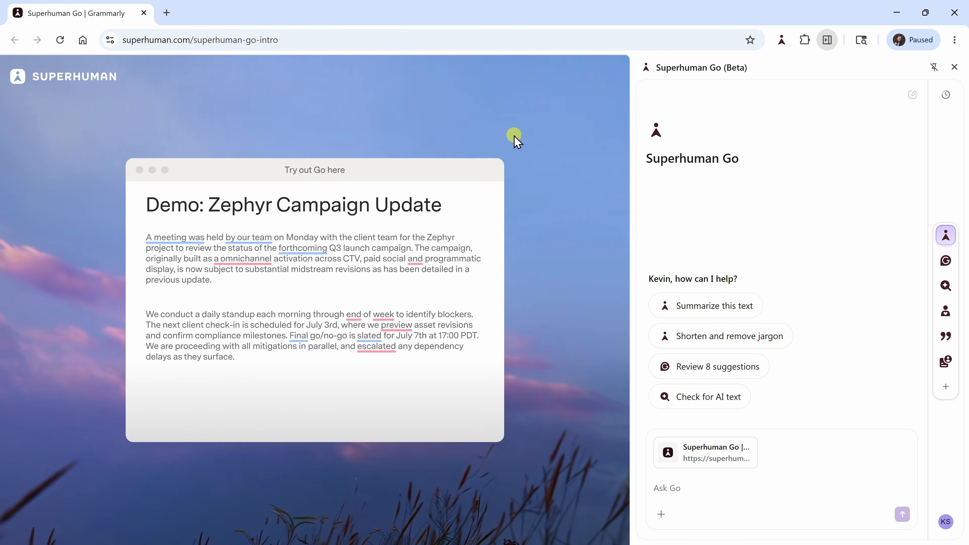
left_click(955, 67)
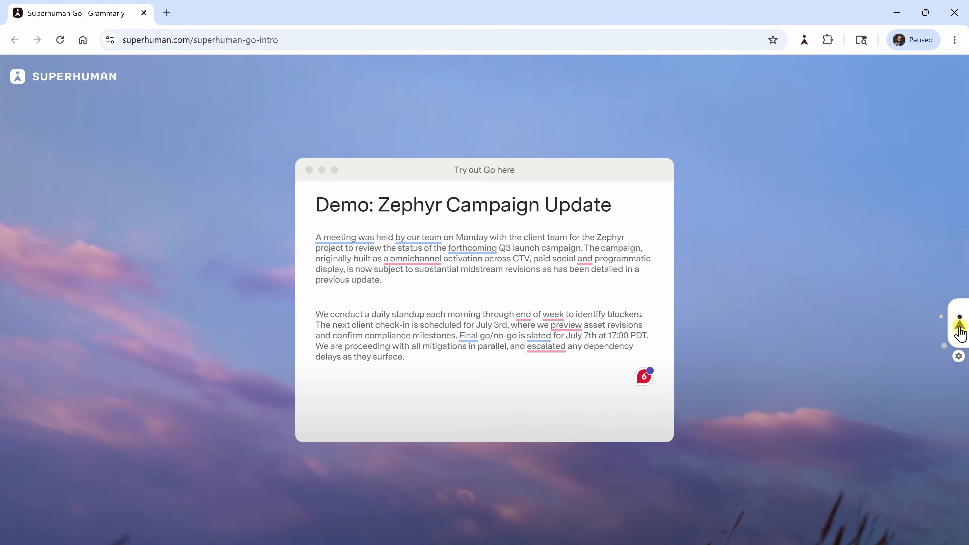
left_click(960, 331)
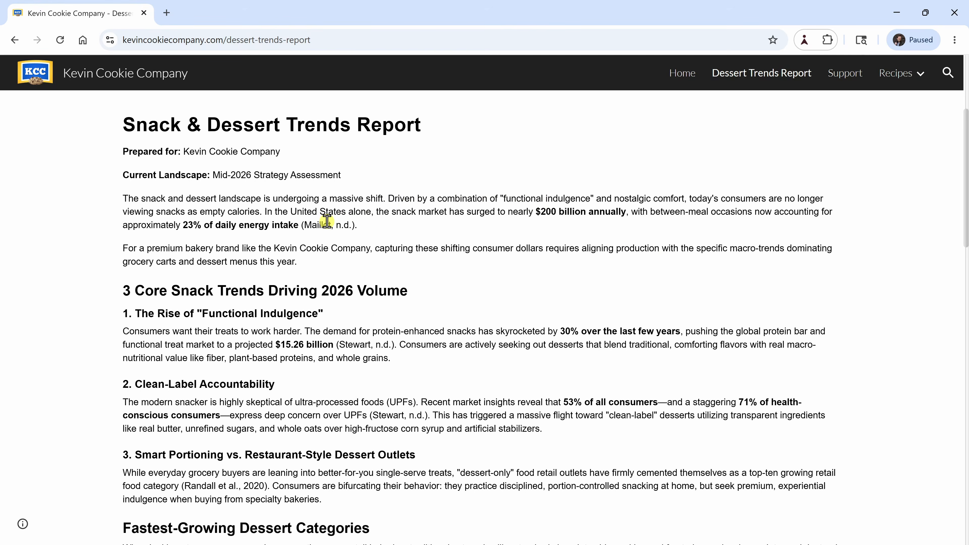
- Ask Superhuman Go on the Dessert Trends Report page "Give me a summary, key takeaways, and numbers" and read through its answer
scroll(327, 225, "down", 10)
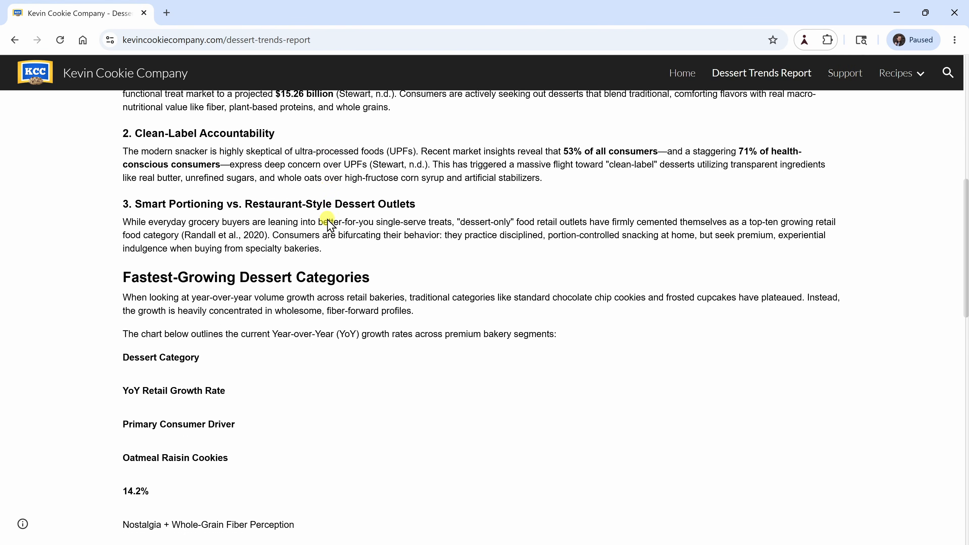
scroll(328, 206, "down", 5)
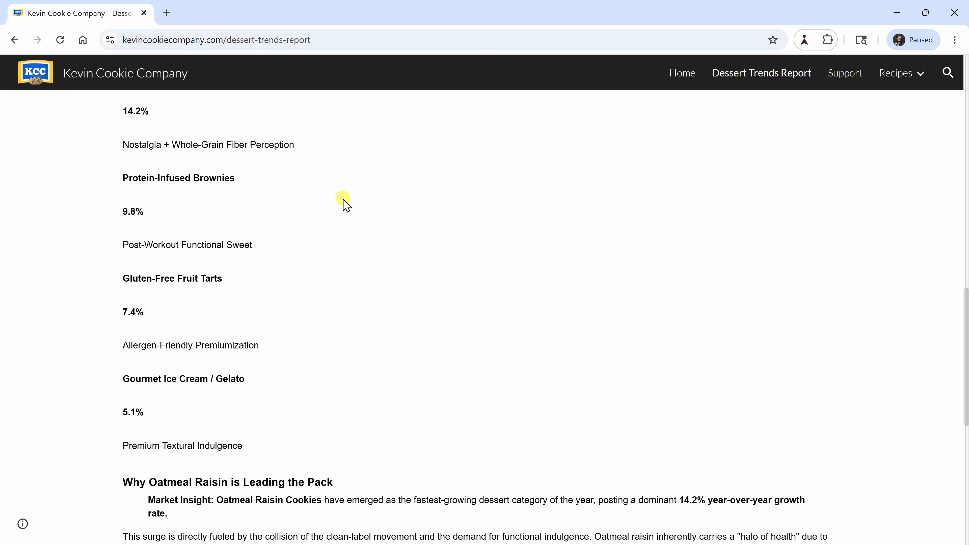
scroll(330, 249, "up", 11)
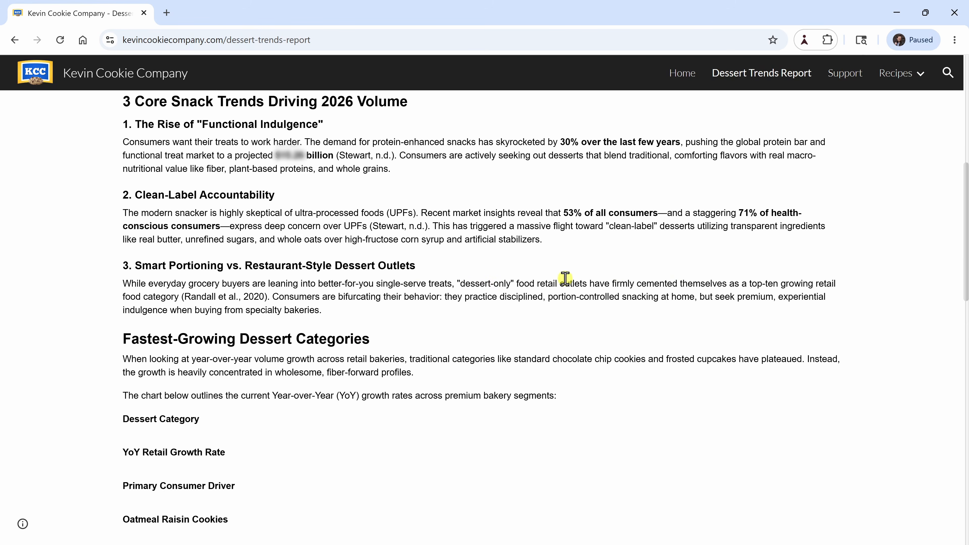
left_click(958, 328)
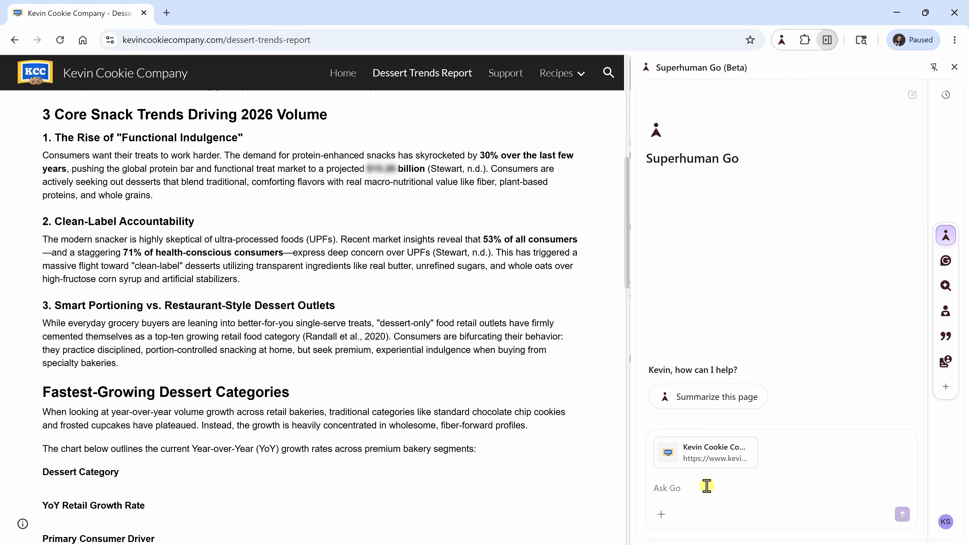
type("Give me a summary, key takeaways, and numbers")
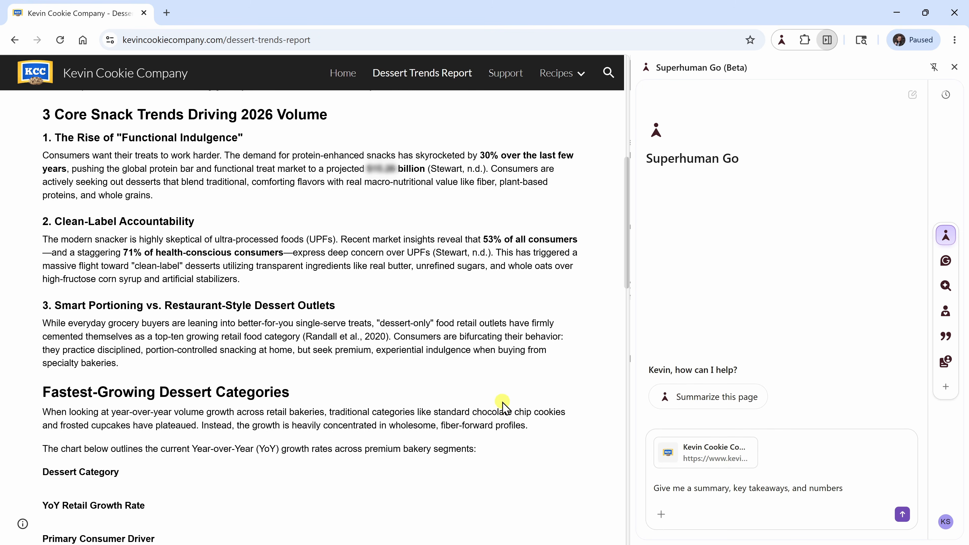
left_click(902, 516)
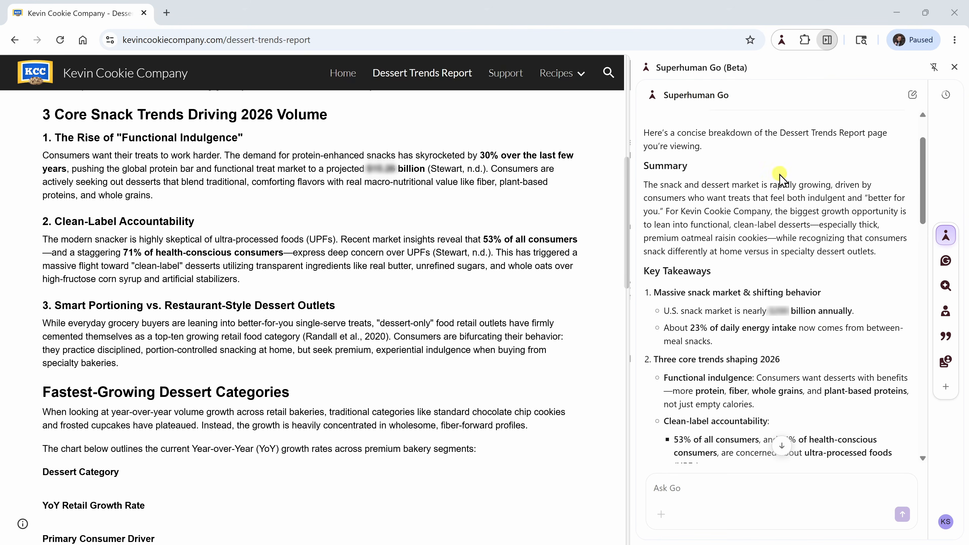
scroll(775, 316, "down", 4)
scroll(775, 314, "down", 2)
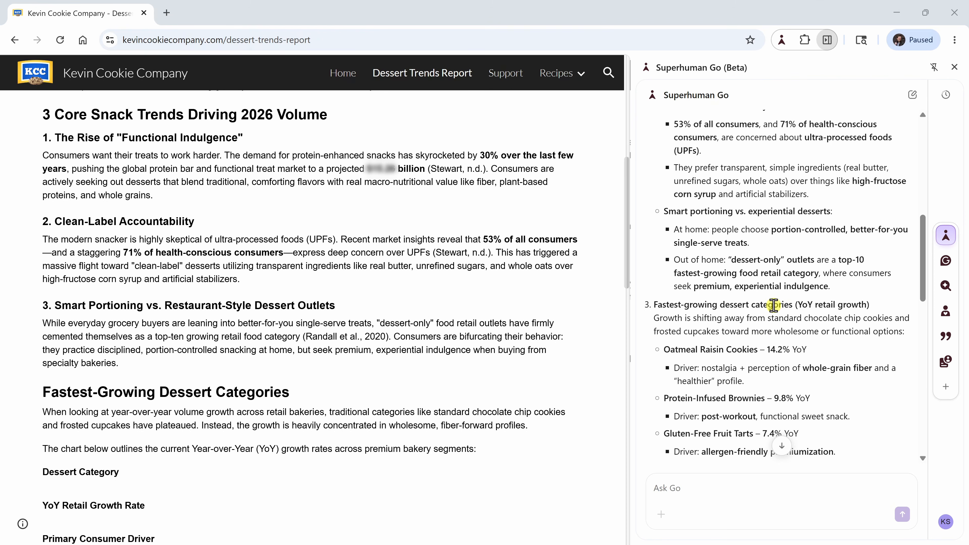
- Ask Superhuman Go "Which dessert categories are growing the fastest?" and highlight the first category in its answer
type("Which dessert categories are growing the fastest?")
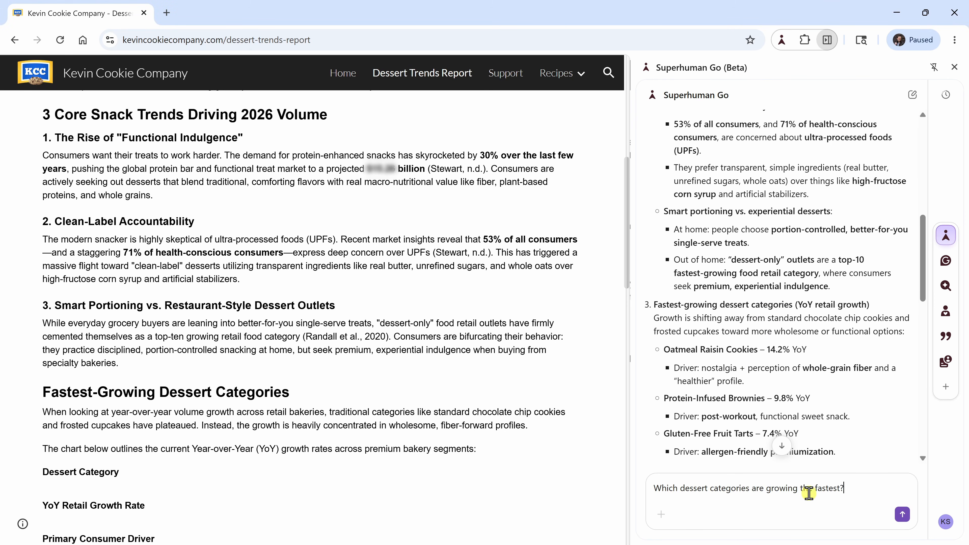
left_click(903, 515)
left_click_drag(798, 292, 702, 293)
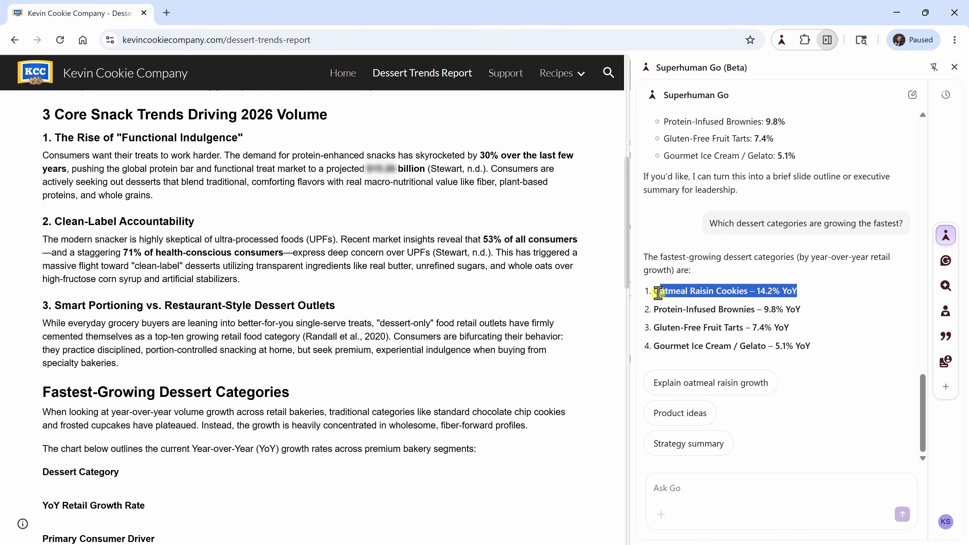
left_click(687, 298)
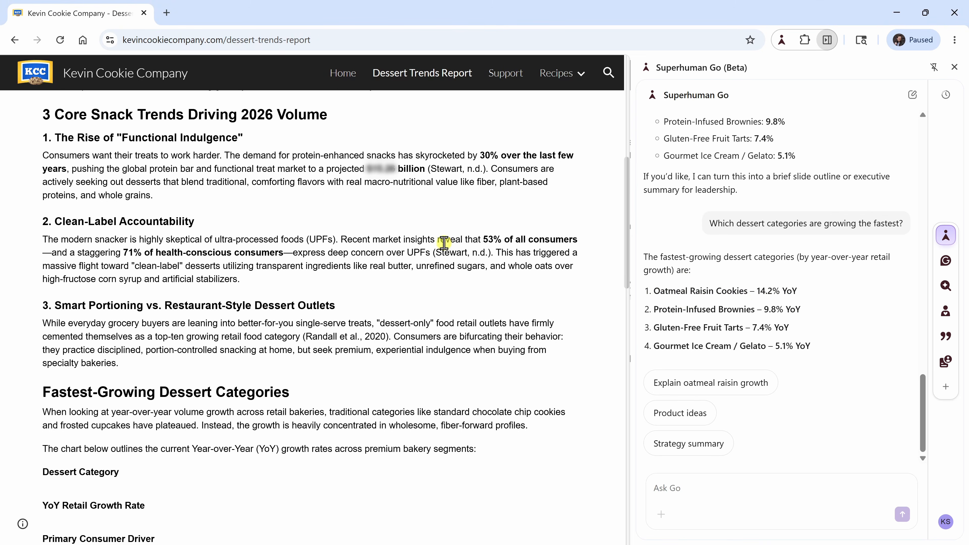
left_click_drag(160, 169, 320, 338)
left_click(342, 385)
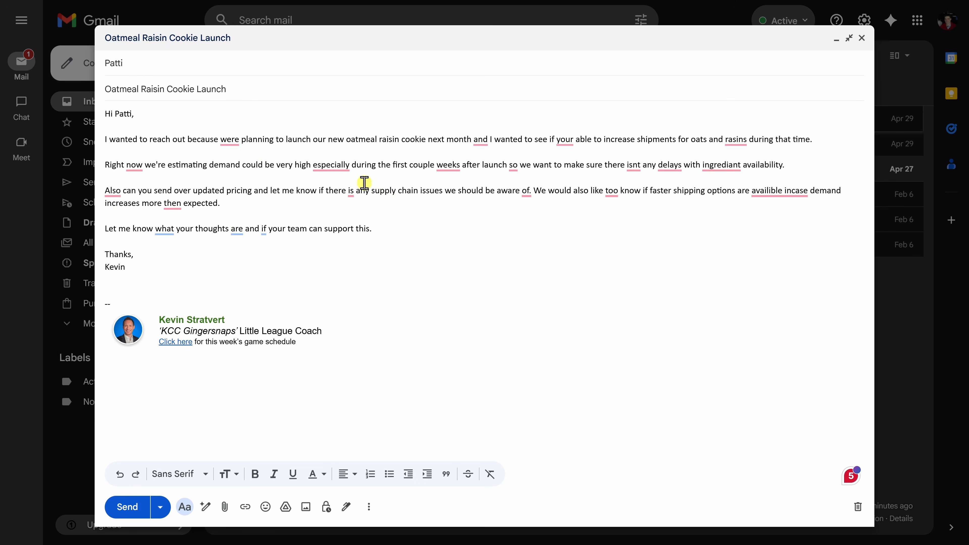
- Apply the suggested correction to the first sentence of the Oatmeal Raisin Cookie Launch email, fixing "we're", "you're" and "raisins"
left_click(231, 141)
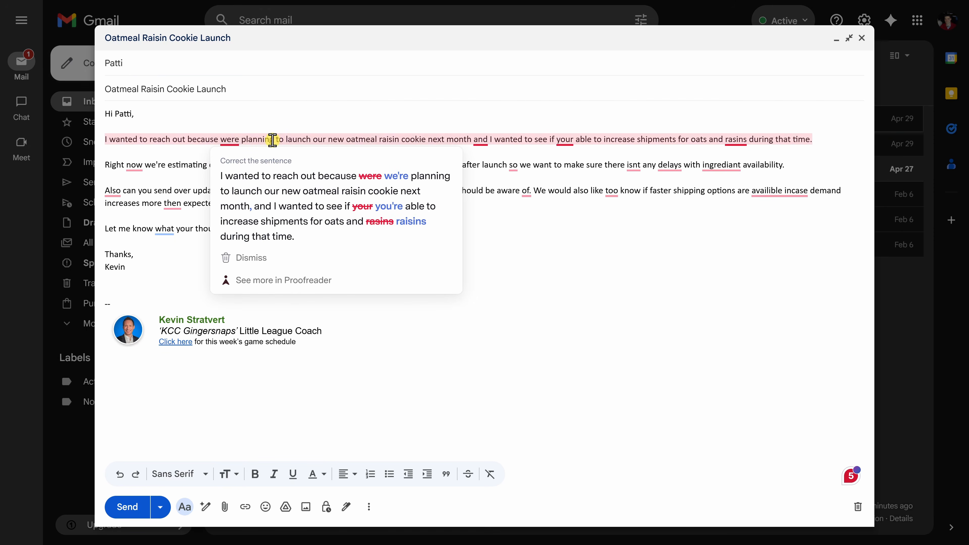
left_click(230, 141)
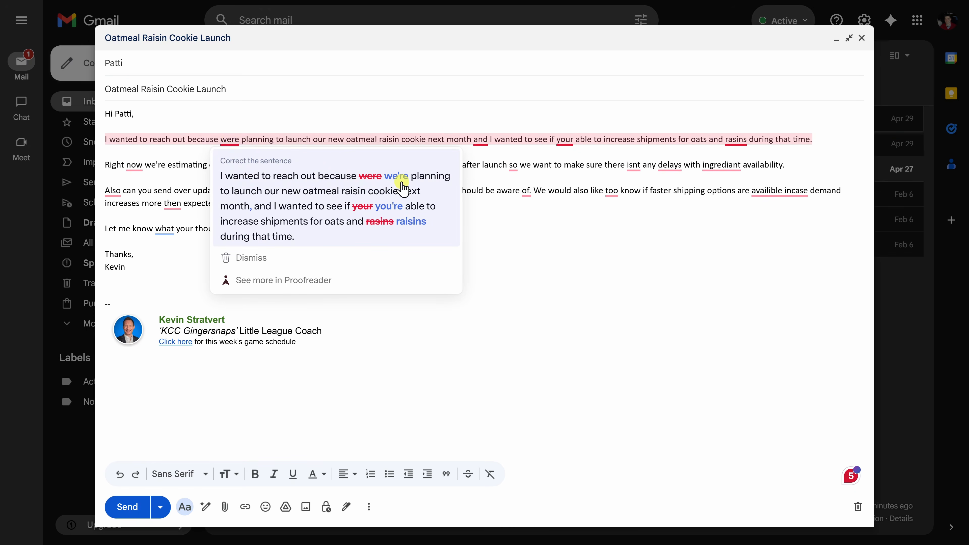
left_click(314, 205)
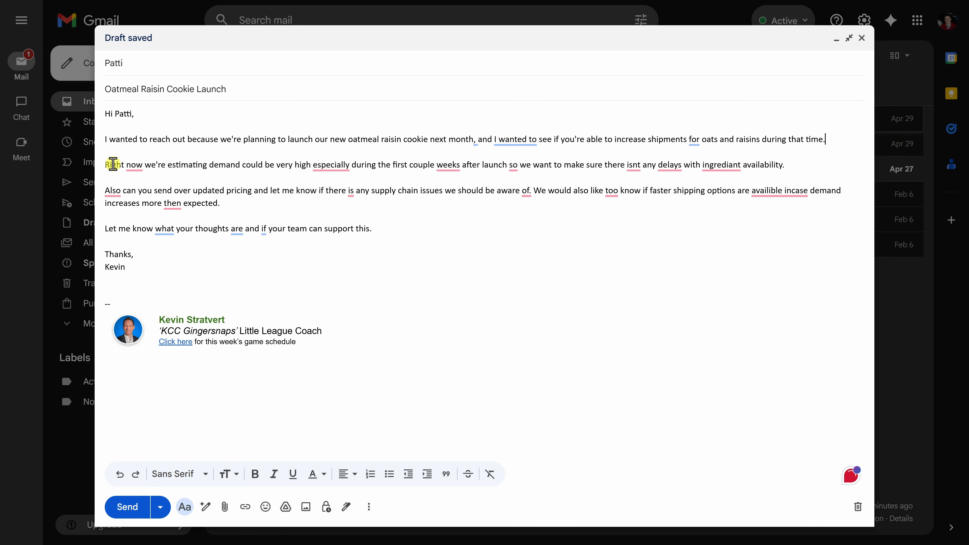
- Open the email's suggestions in Proofreader and rephrase the "Right now we're estimating demand" sentence with the Confident tone suggestion
left_click(137, 166)
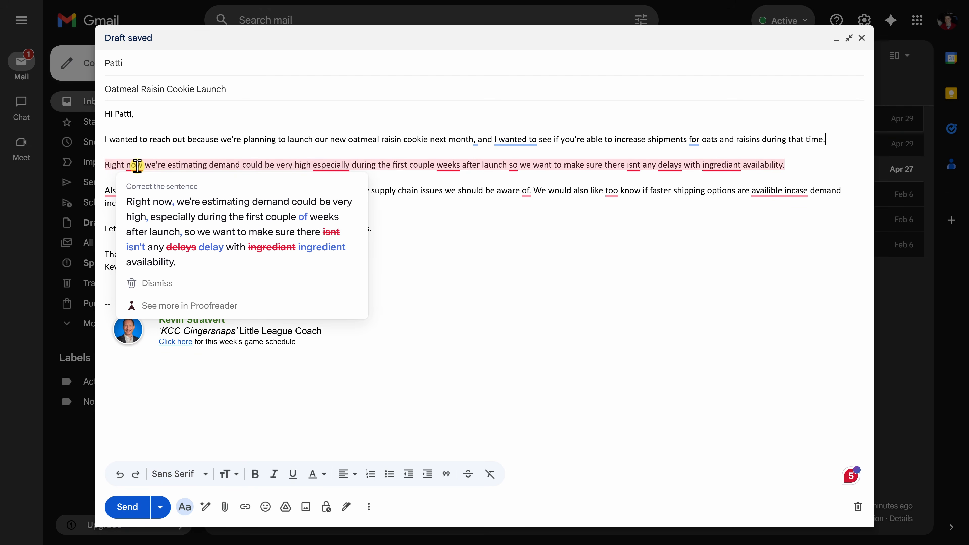
left_click(169, 307)
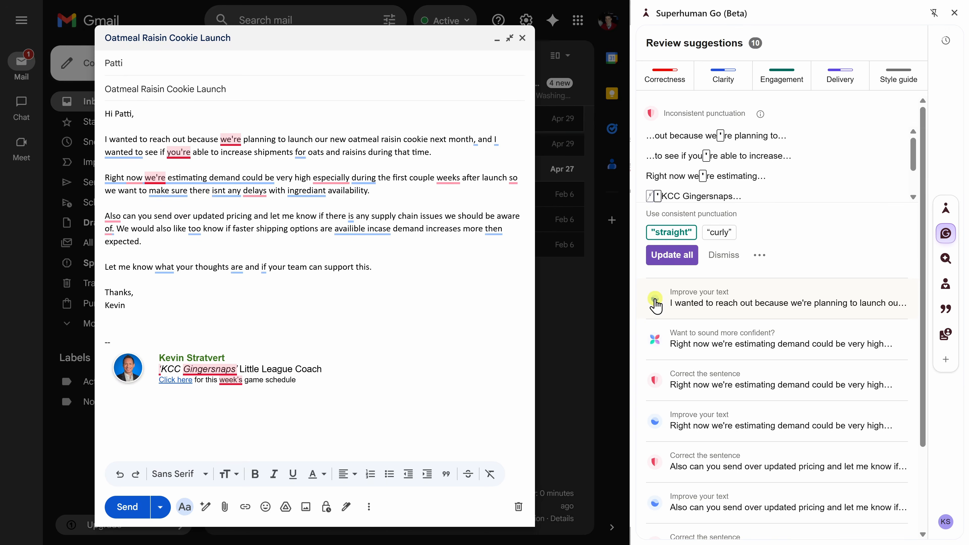
left_click(672, 333)
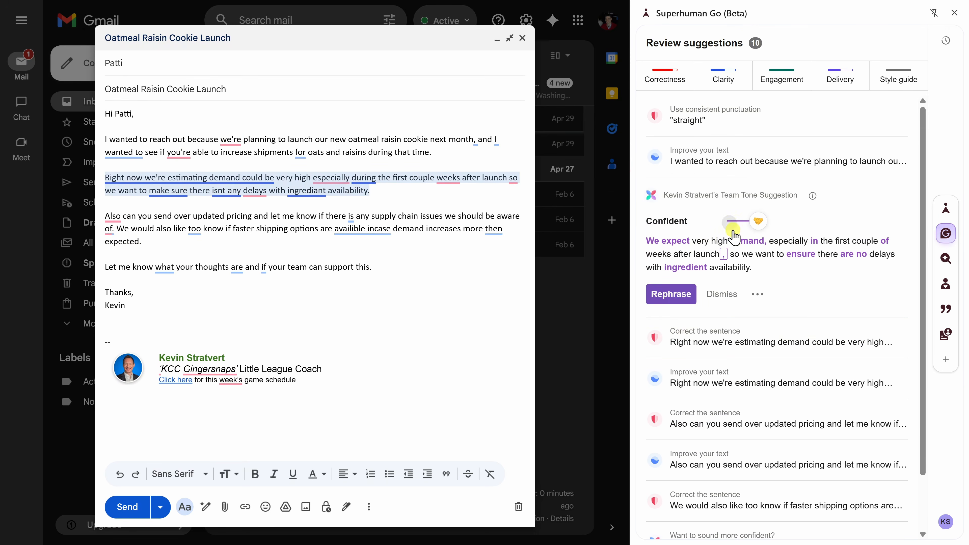
left_click_drag(759, 221, 802, 225)
left_click(694, 293)
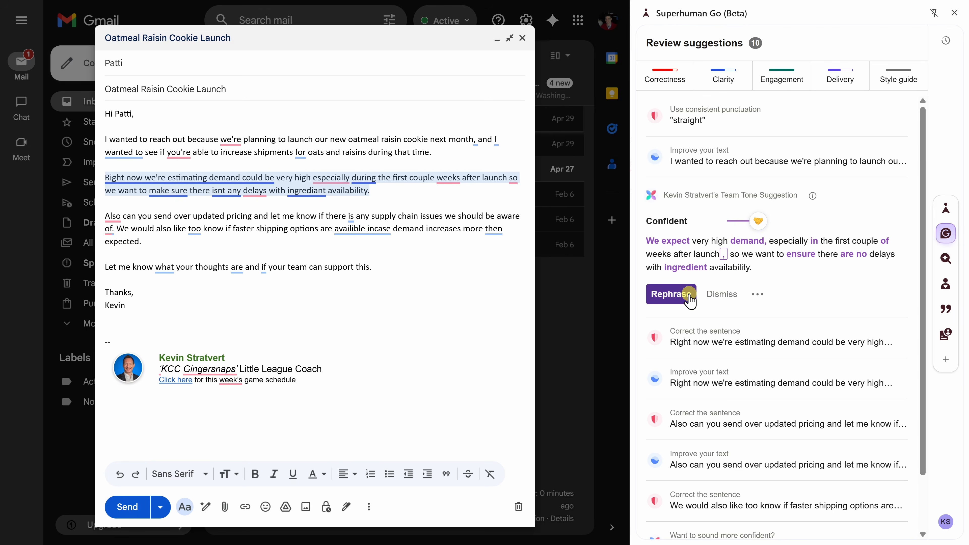
- Accept the Improve your text version of the sentence asking for updated pricing and supply chain issues
left_click(667, 260)
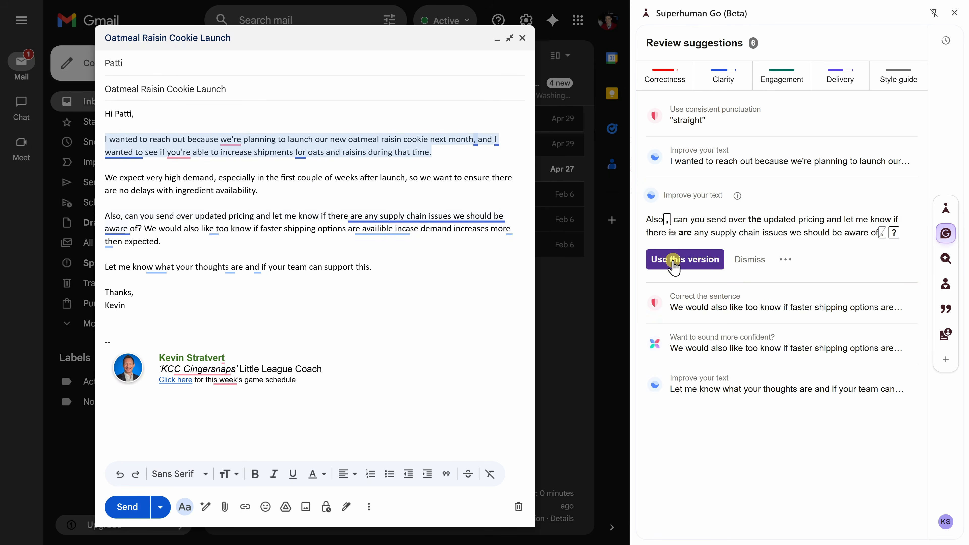
- Accept the Proofreader improvements for the supply chain, faster shipping, closing and opening sentences of the email
left_click(666, 261)
left_click(660, 273)
left_click(690, 298)
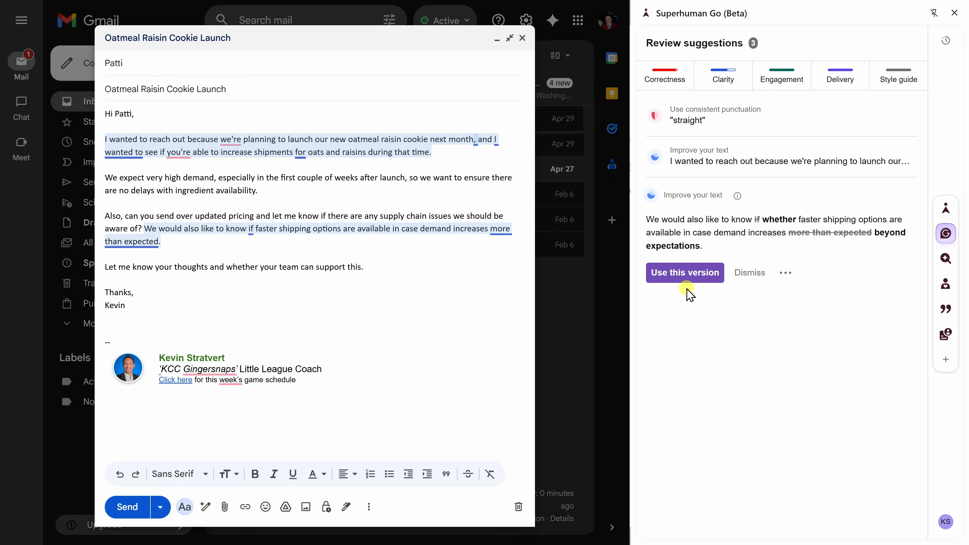
left_click(685, 273)
left_click(691, 231)
left_click(674, 255)
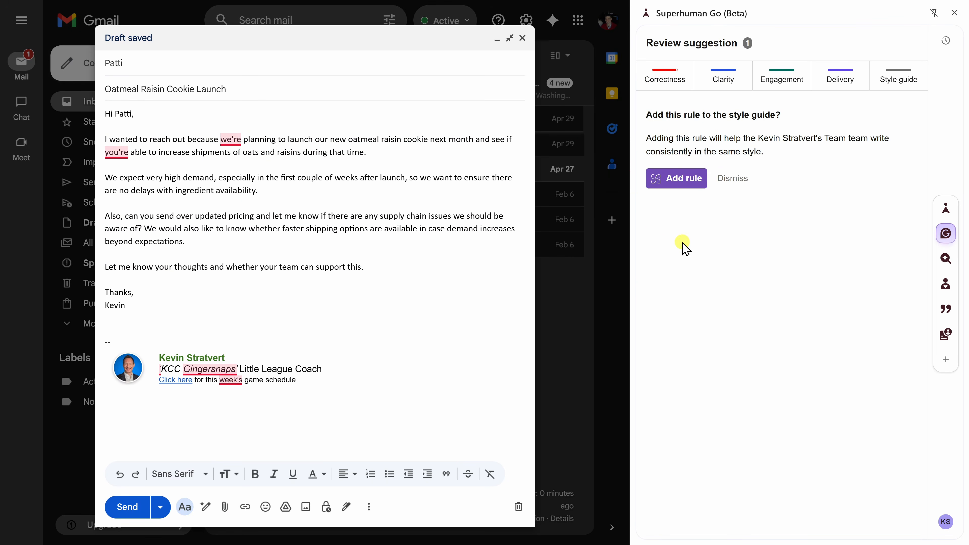
- Dismiss adding the punctuation rule to the style guide and accept the remaining corrections, including "game schedule" in the signature
left_click(734, 180)
left_click(746, 124)
left_click(681, 213)
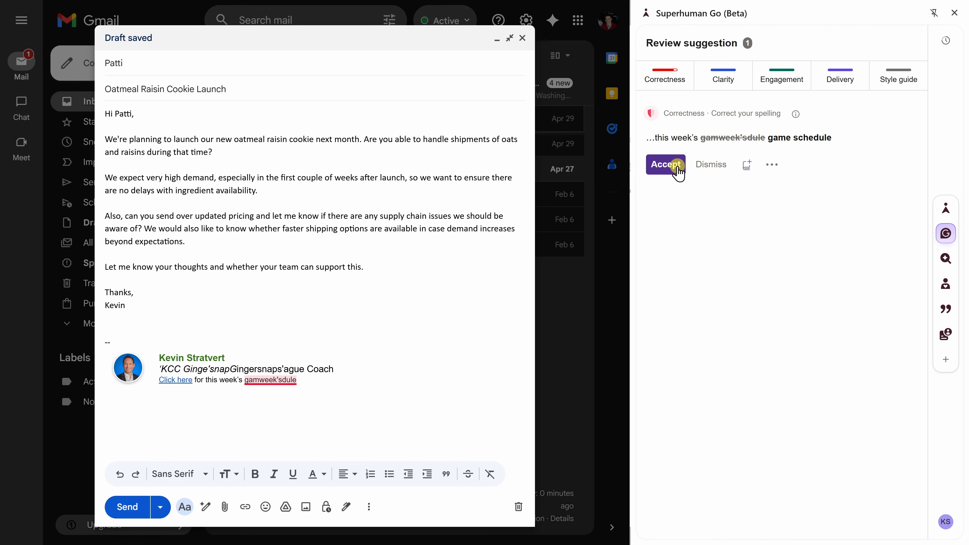
left_click(678, 169)
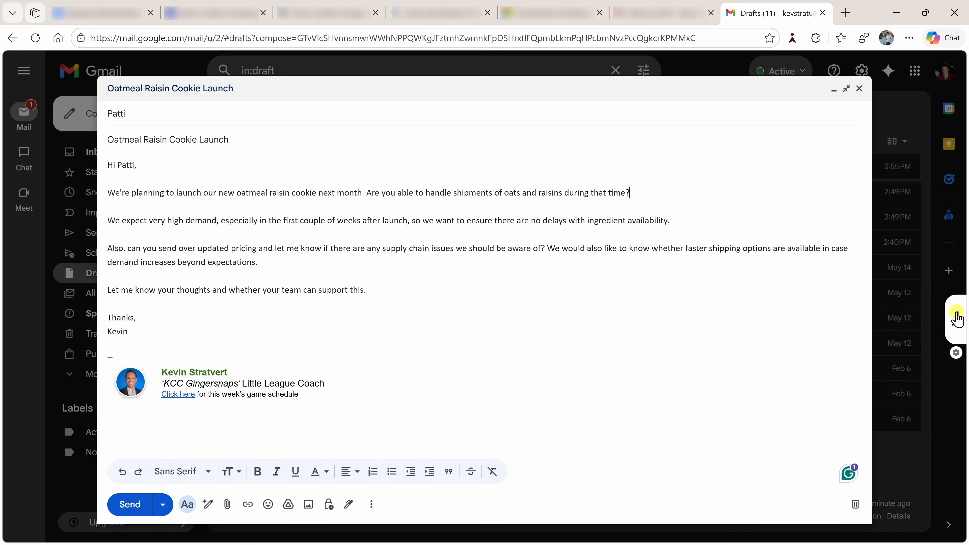
- Open the Humanizer agent for the Oatmeal Raisin Cookie Launch email and adopt The Executive voice
left_click(959, 321)
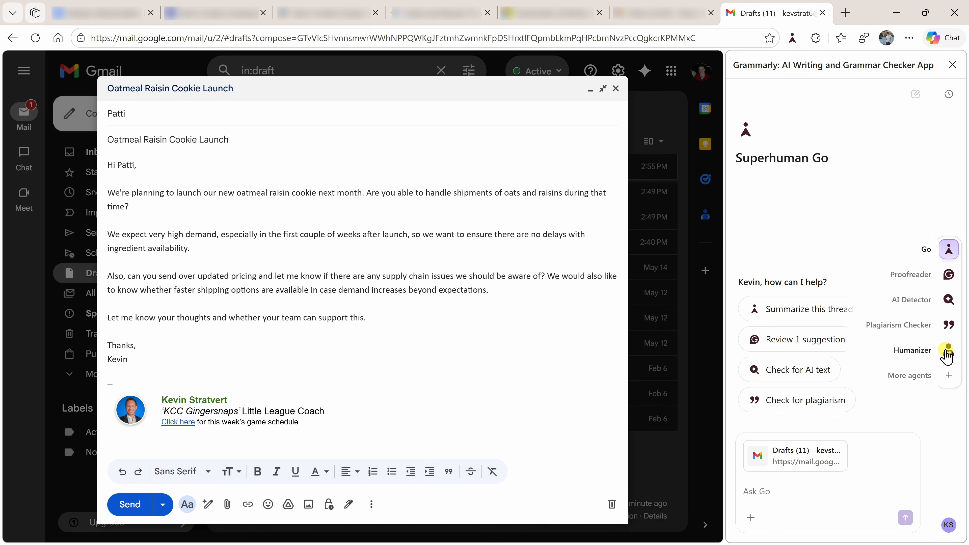
left_click(949, 355)
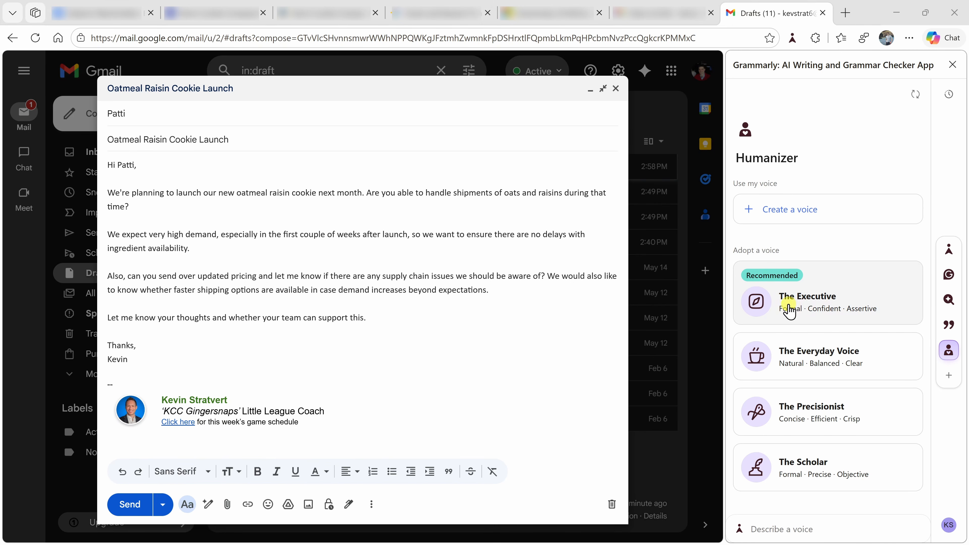
left_click(807, 305)
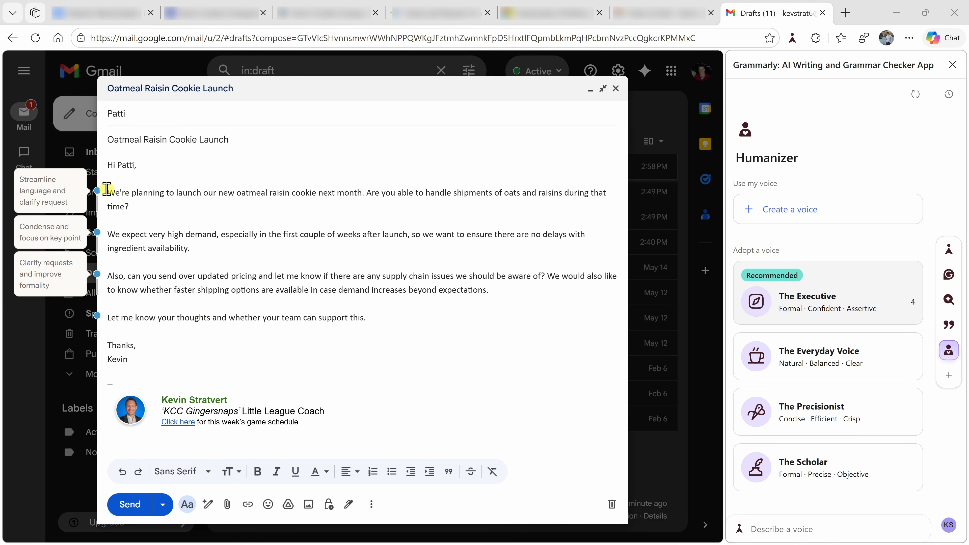
- Accept the Humanizer suggestions "Streamline language and clarify request" and "Condense and focus on key point" for the first two paragraphs
left_click(68, 185)
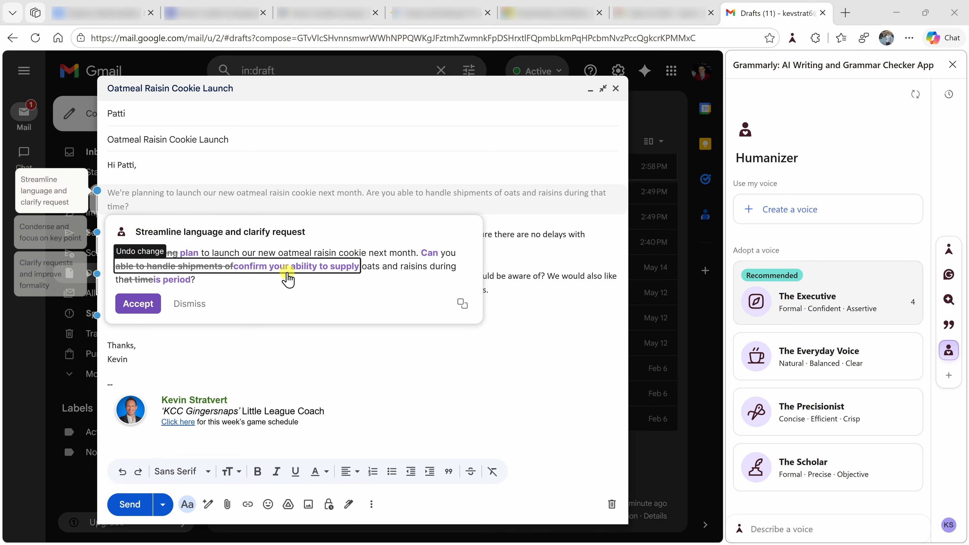
left_click(142, 308)
left_click(59, 224)
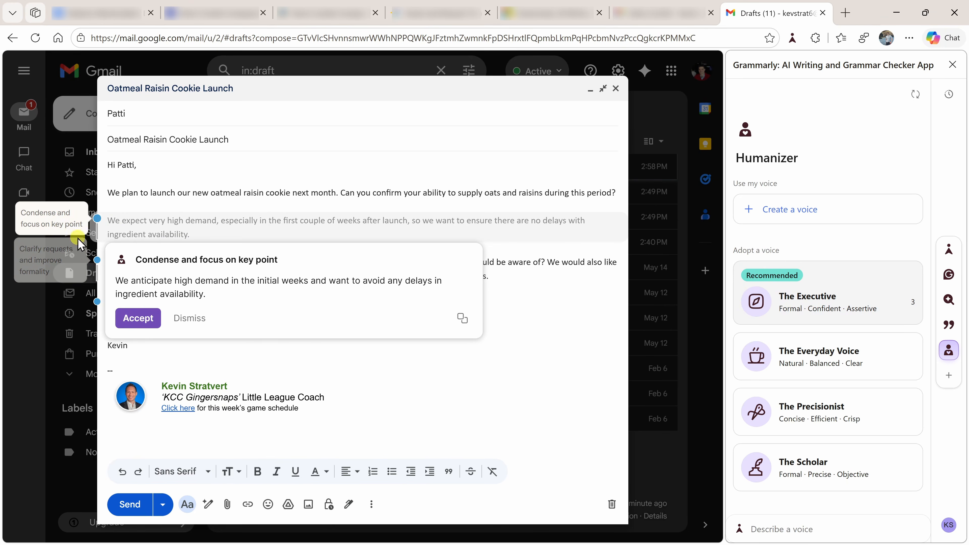
left_click(134, 318)
- Accept the Humanizer suggestions "Clarify requests and improve formality" and "Make closing request more direct" for the last two paragraphs
left_click(59, 252)
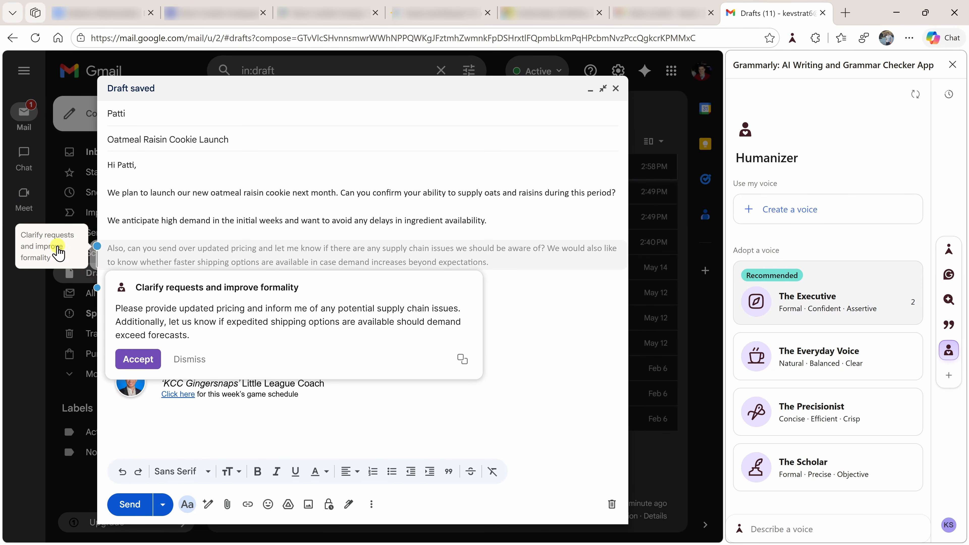
left_click(137, 359)
left_click(85, 309)
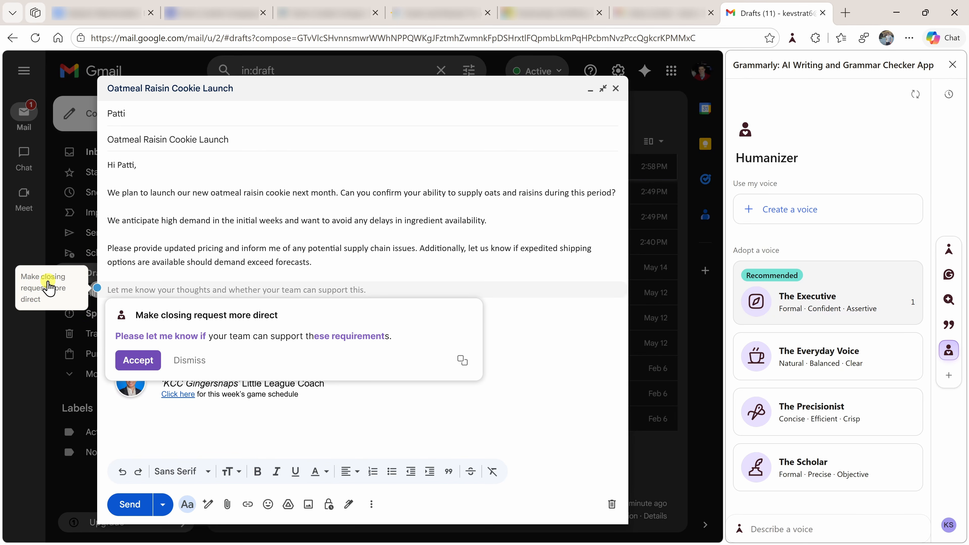
left_click(138, 360)
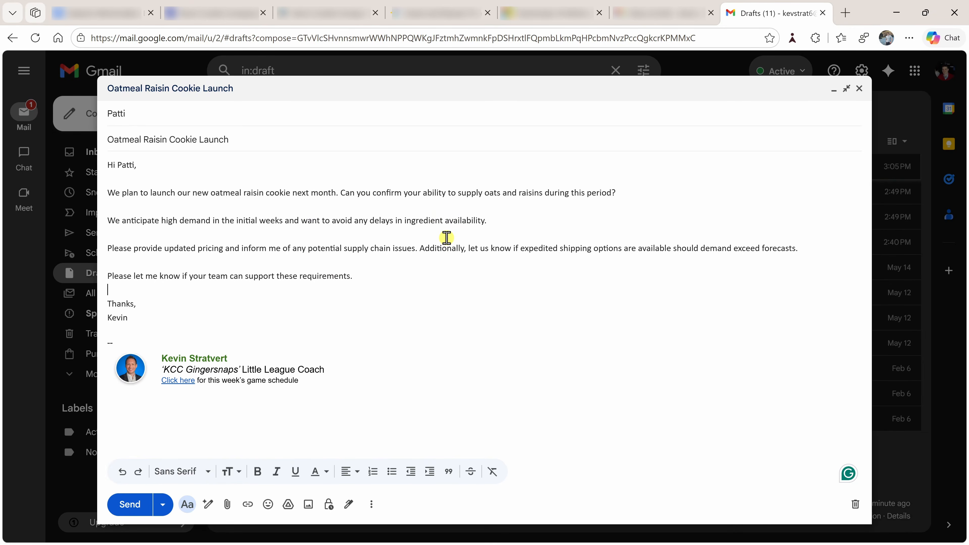
- Find the Reader Reactions agent by Grammarly among the additional Superhuman Go agents and add it
left_click(964, 320)
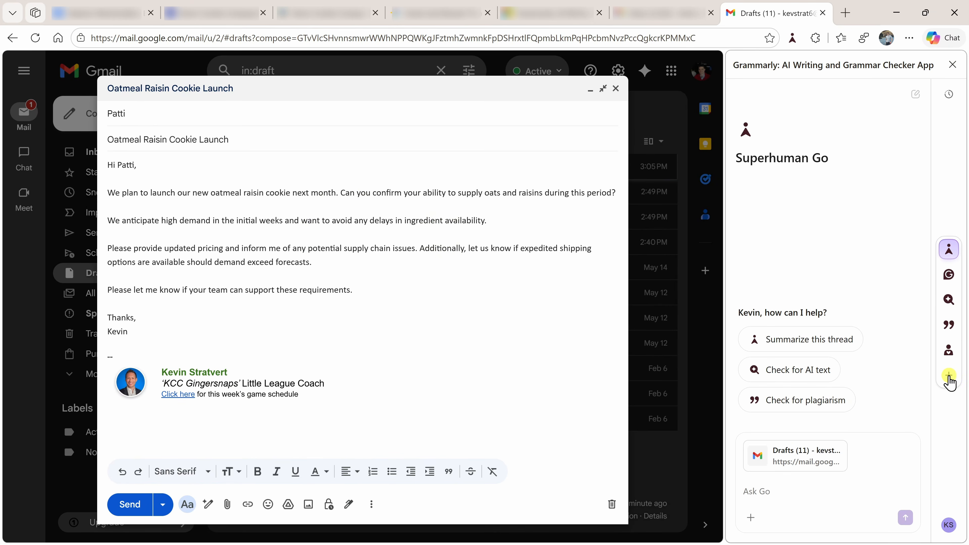
left_click(949, 376)
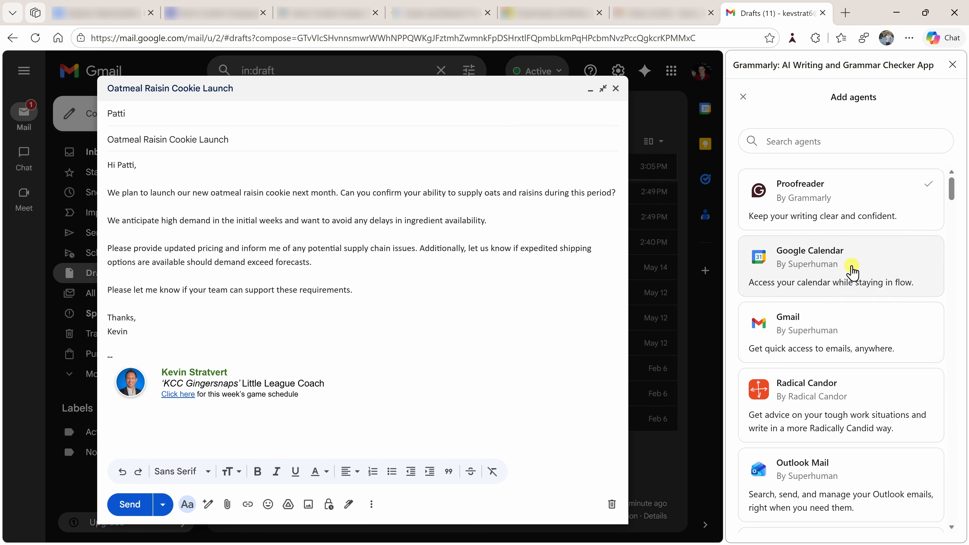
scroll(850, 271, "down", 8)
scroll(852, 272, "down", 6)
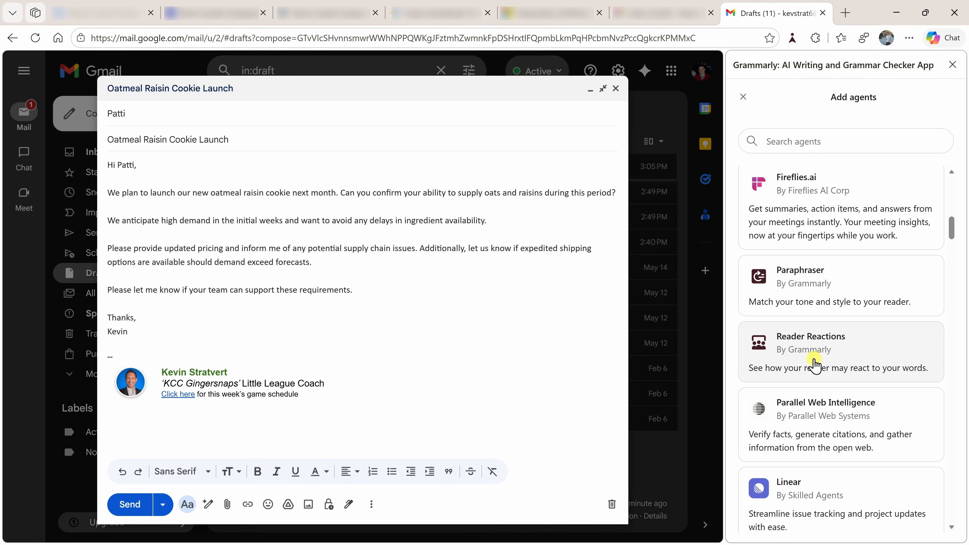
left_click(815, 365)
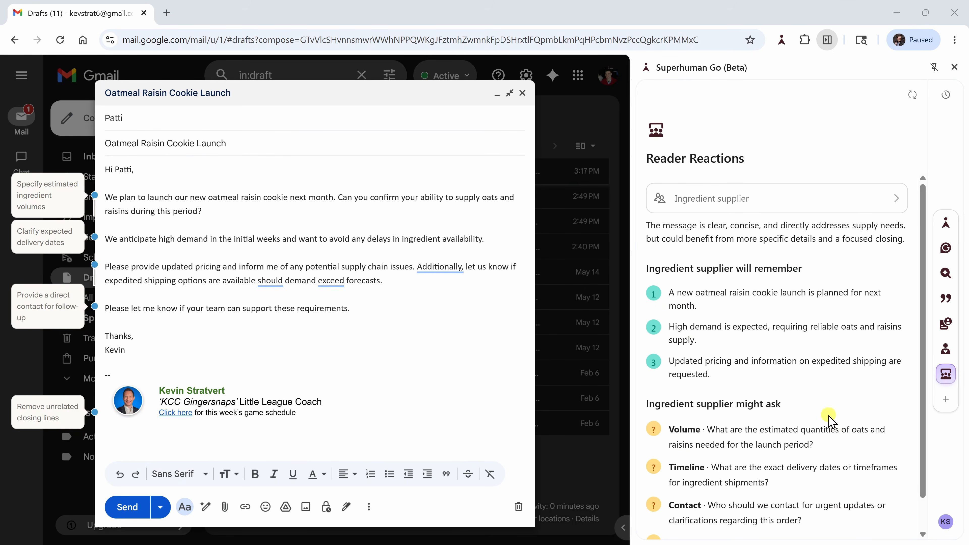
- Review the Ingredient supplier reactions and insert the "Specify estimated ingredient volumes" example into the email's first paragraph
scroll(765, 250, "down", 1)
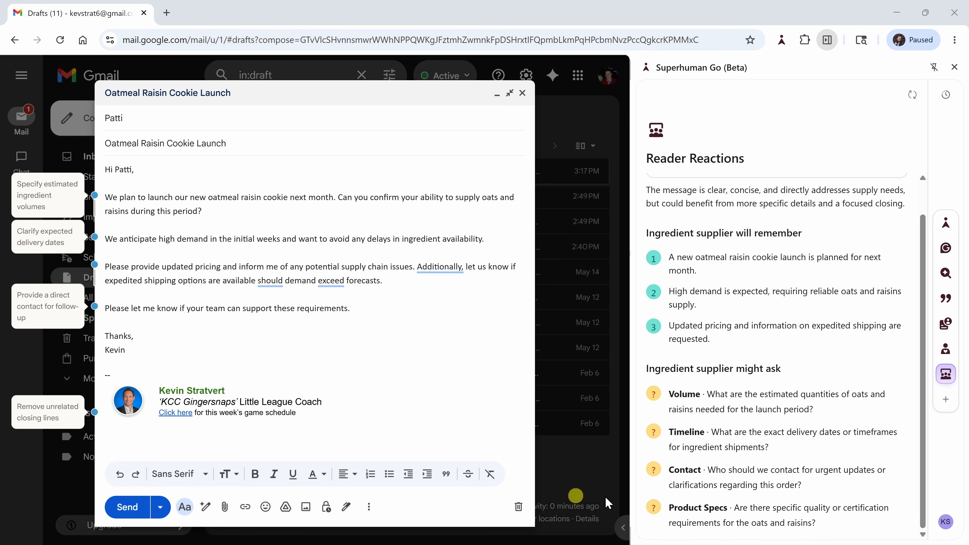
left_click(62, 202)
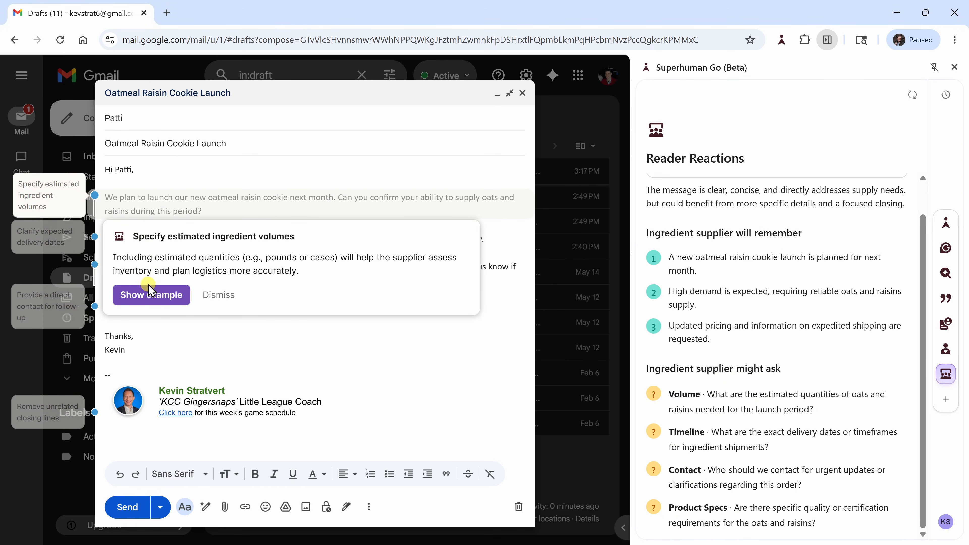
left_click(154, 296)
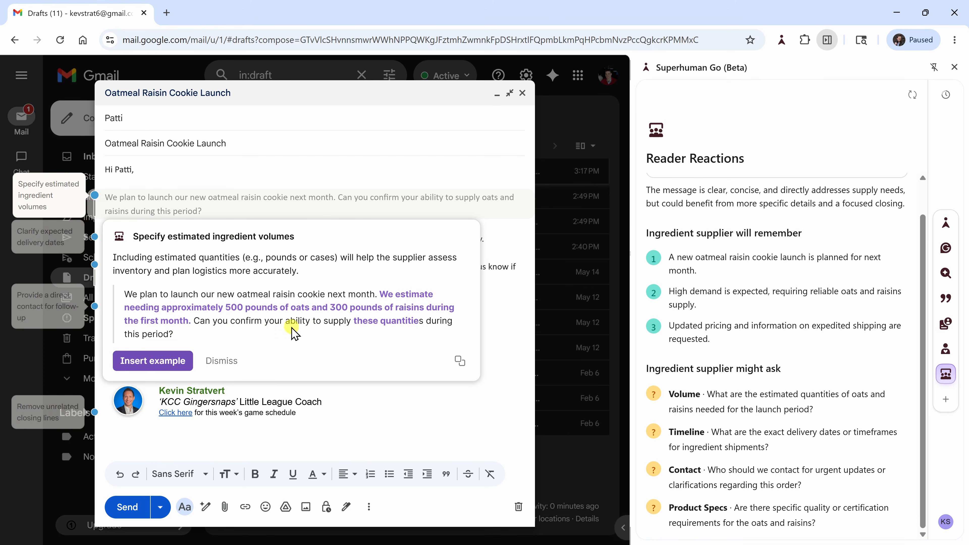
left_click(149, 361)
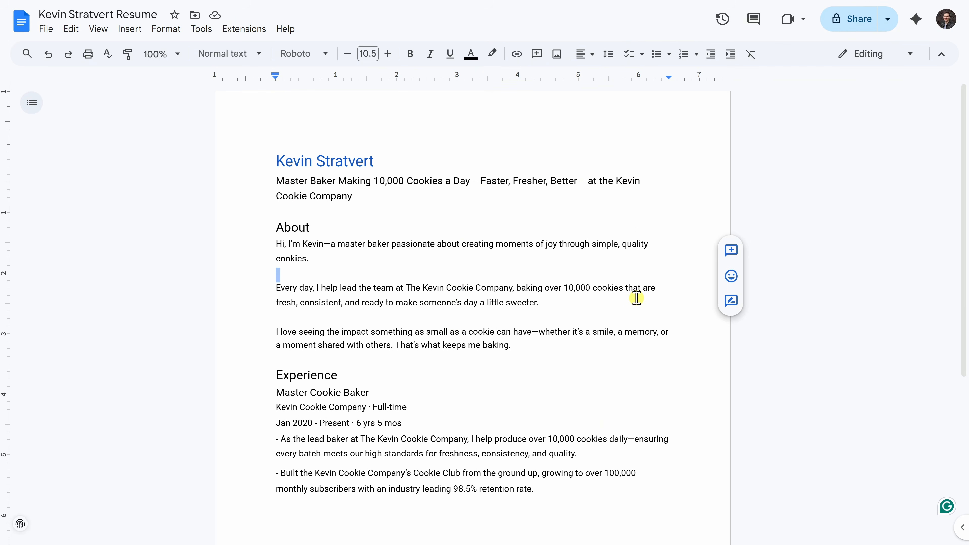
- Run the Resume Builder agent on the resume in Google Docs and launch the full Resume Builder editor
left_click(963, 302)
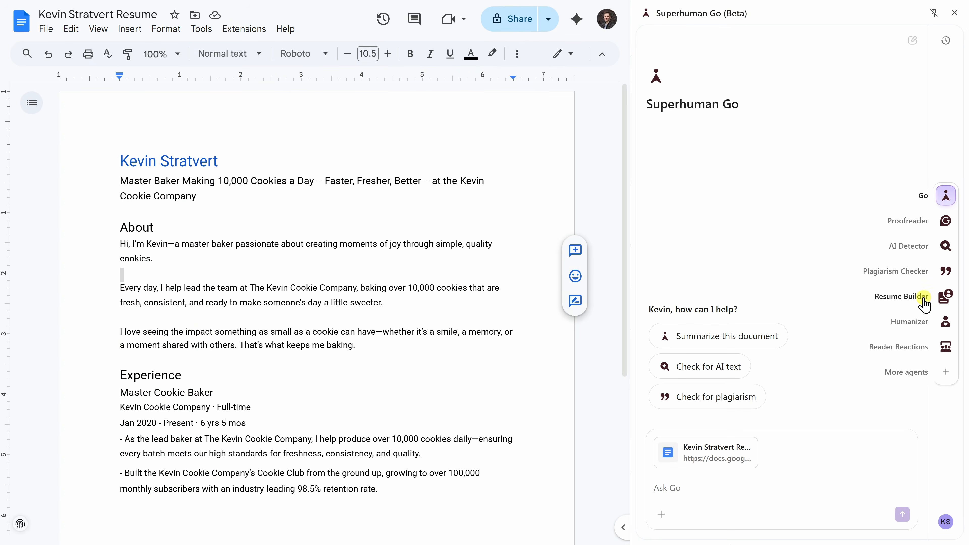
left_click(917, 299)
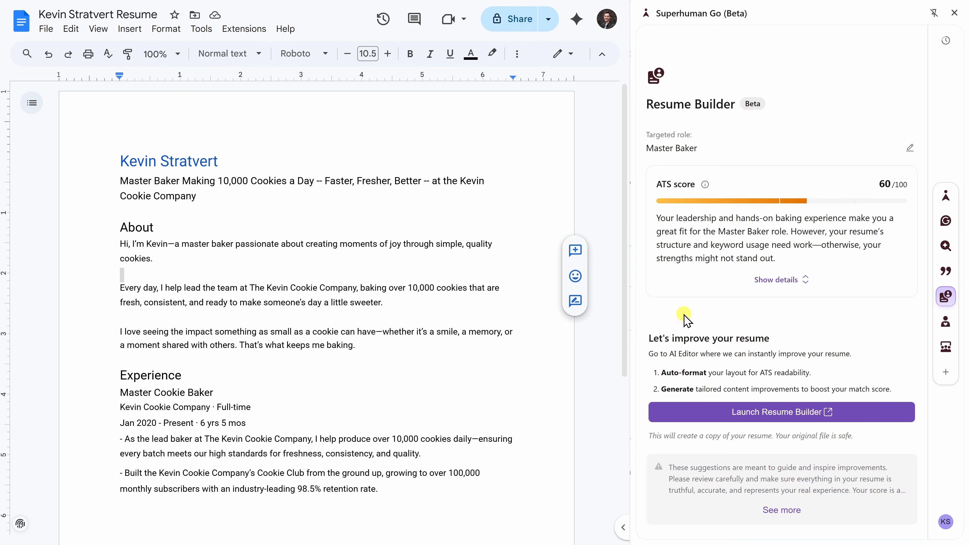
left_click(777, 414)
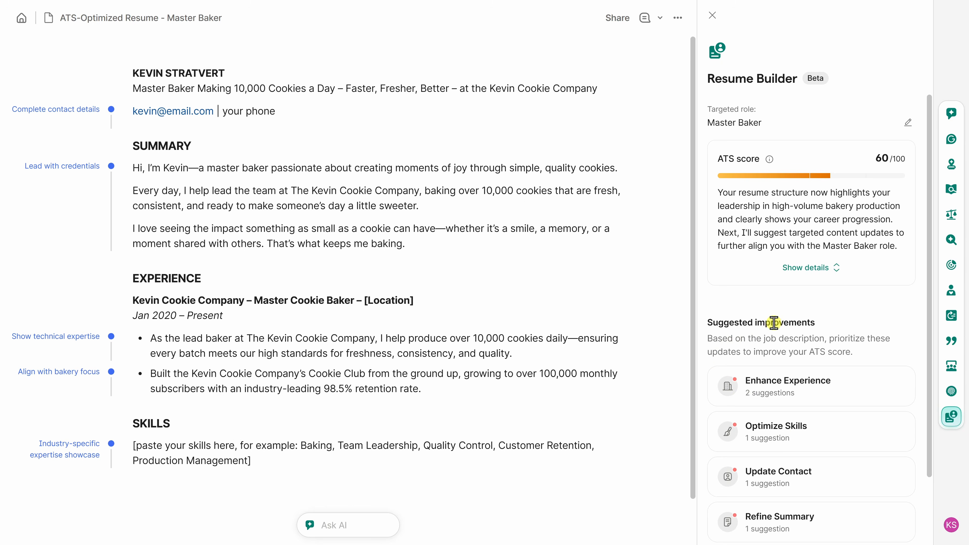
- Insert the "Complete contact details" example in the resume's contact line and the "Lead with credentials" example in its summary
scroll(773, 323, "down", 2)
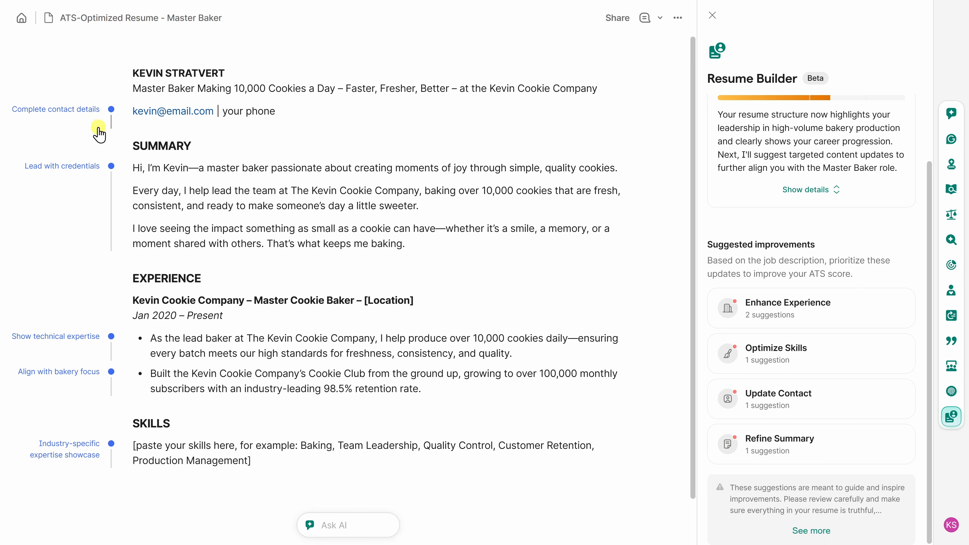
left_click(78, 111)
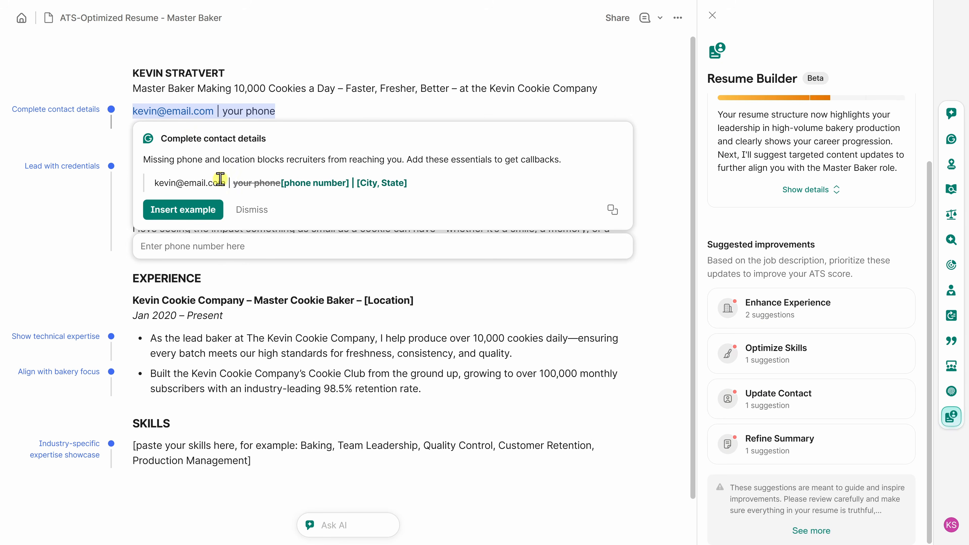
left_click(183, 211)
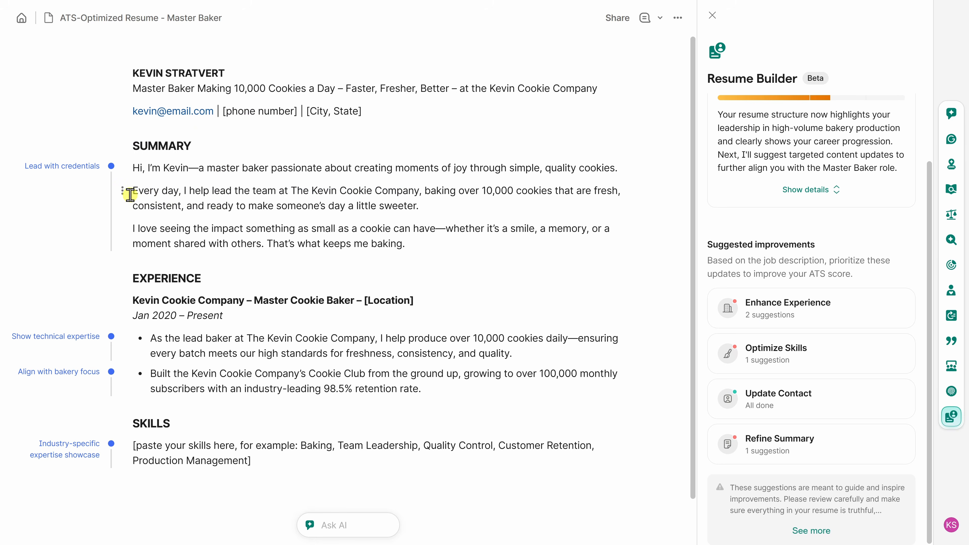
left_click(72, 190)
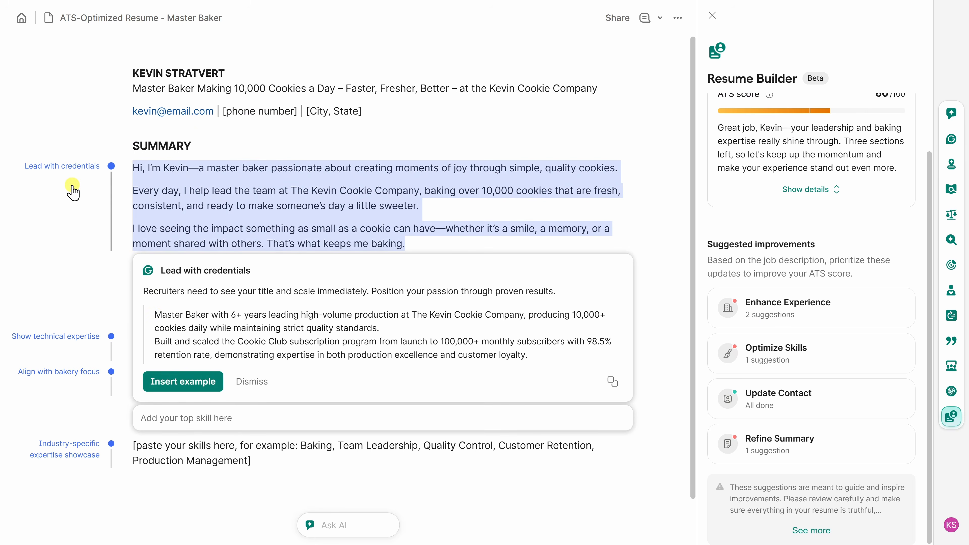
left_click(183, 382)
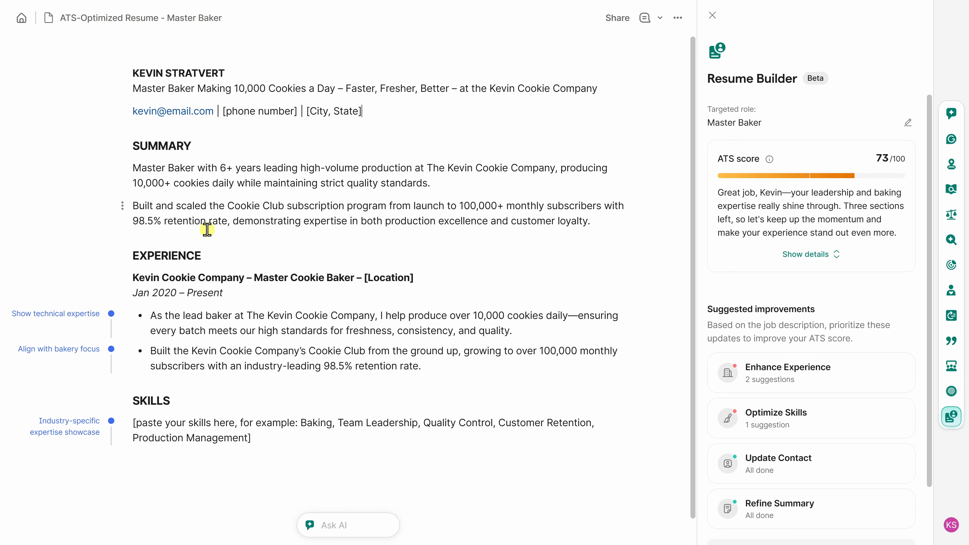
- Insert the "Show technical expertise" example for the first experience bullet and open the "Align with bakery focus" suggestion
left_click(75, 314)
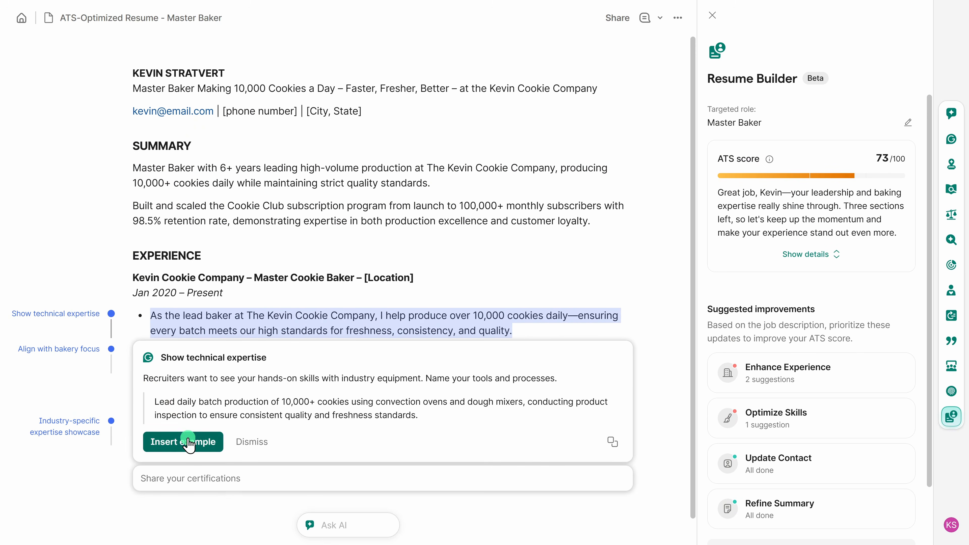
left_click(188, 443)
left_click(82, 348)
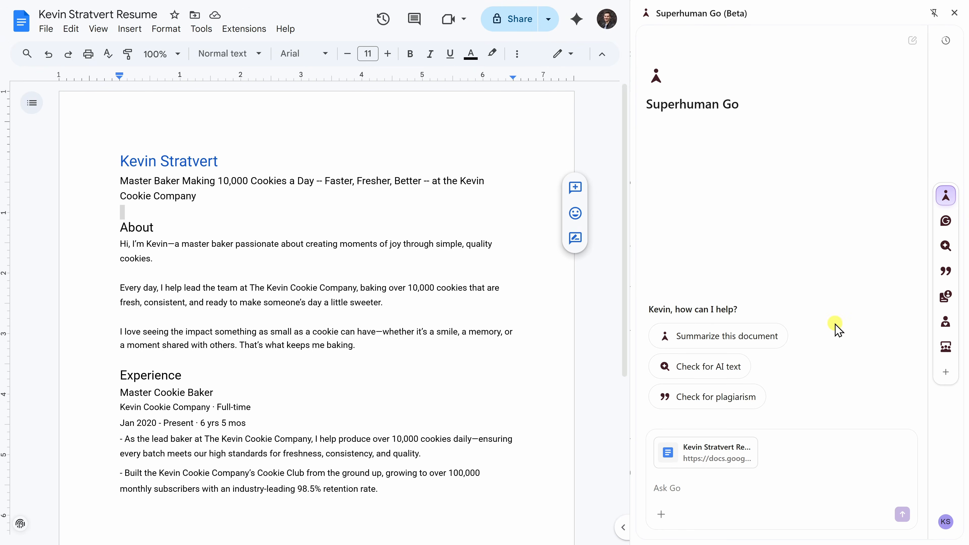
- Browse the additional agents in Superhuman Go beside the Google Docs resume and add the Google Calendar and Gmail agents
mouse_move(948, 377)
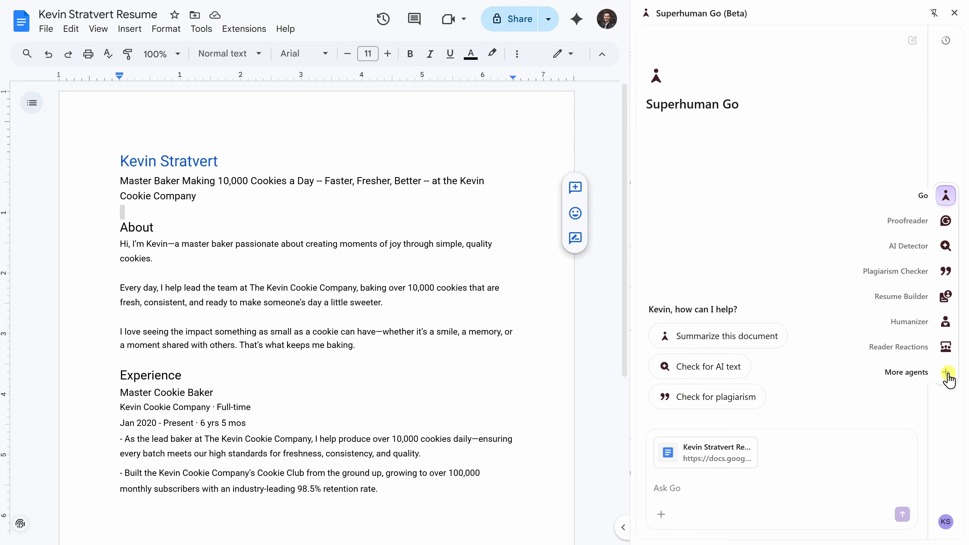
left_click(948, 373)
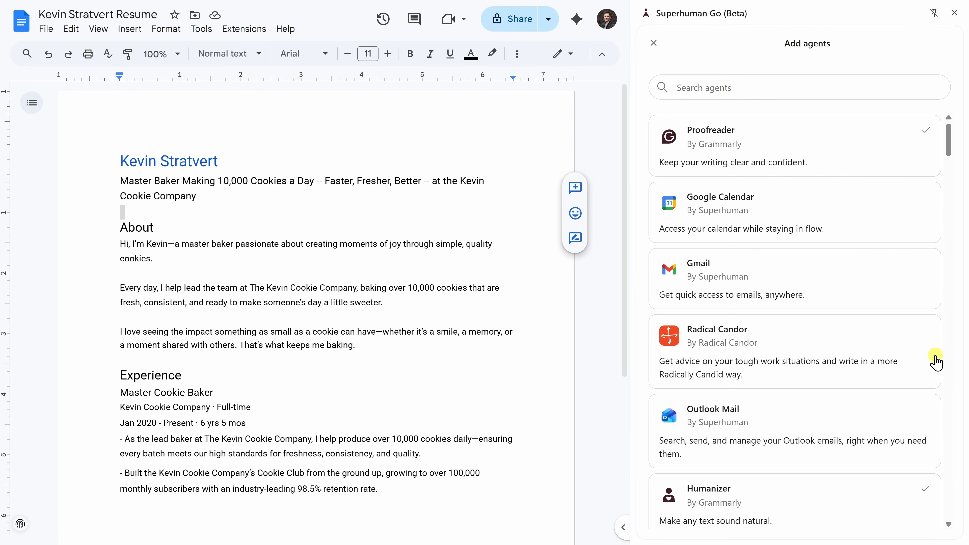
scroll(737, 202, "down", 15)
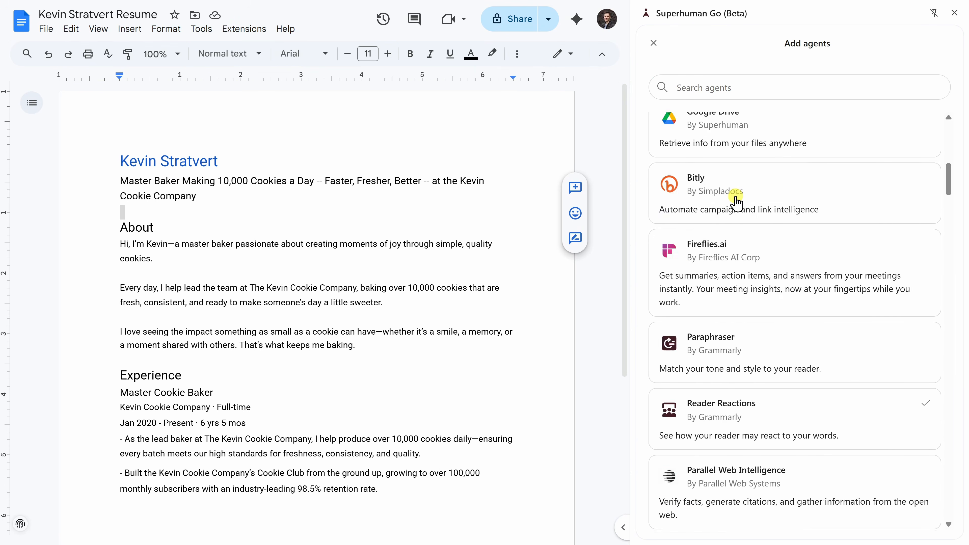
scroll(737, 202, "down", 15)
scroll(736, 204, "up", 5)
scroll(737, 203, "up", 20)
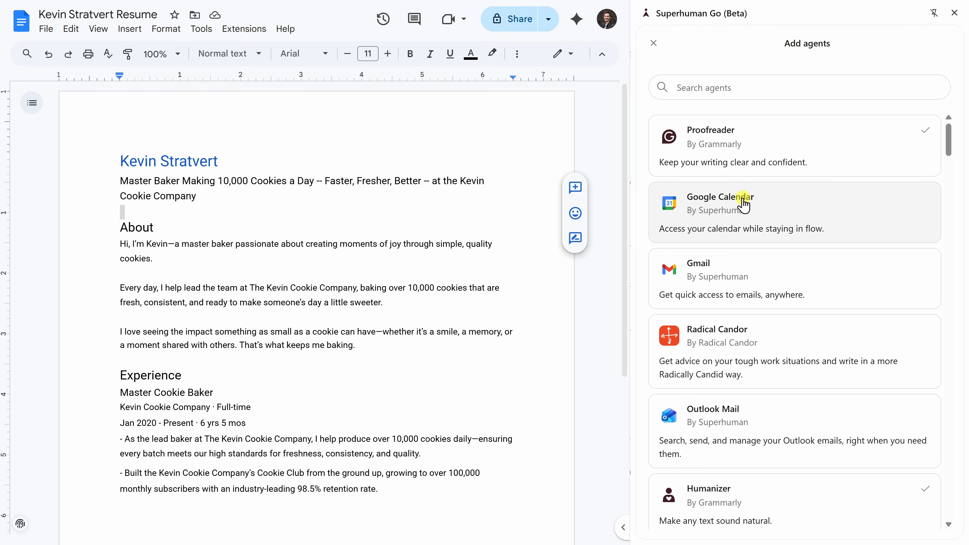
left_click(711, 269)
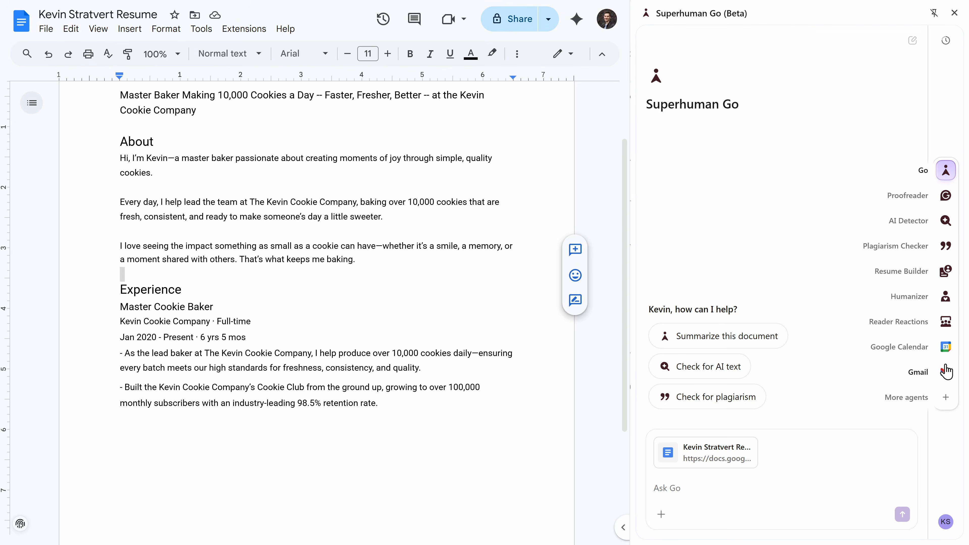
- Ask the Gmail agent "Are there any emails related to the oatmeal raisin cookie launch that I should follow up on?" and review its answer
left_click(947, 377)
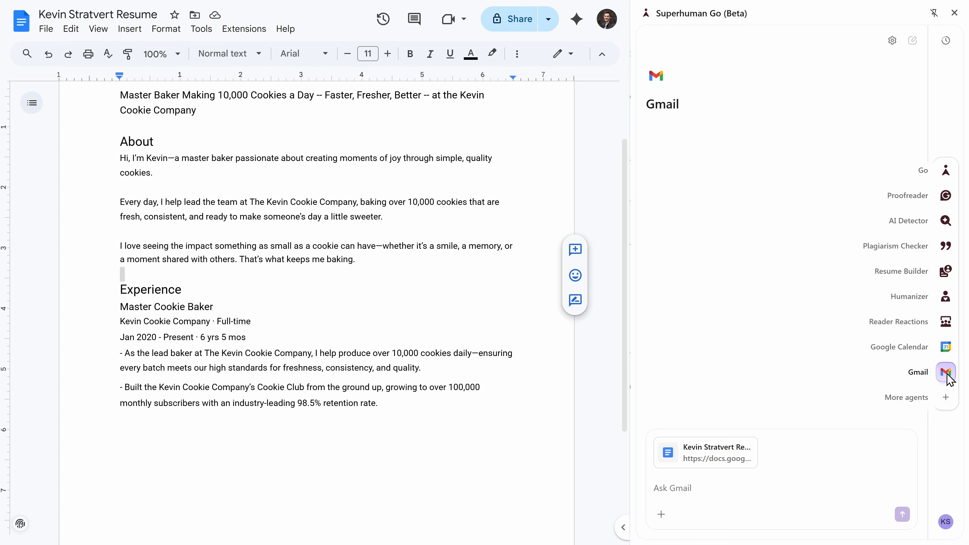
left_click(691, 488)
type("Are there any emails related to the oatmeal raisin cookie launch that I should follow up on?")
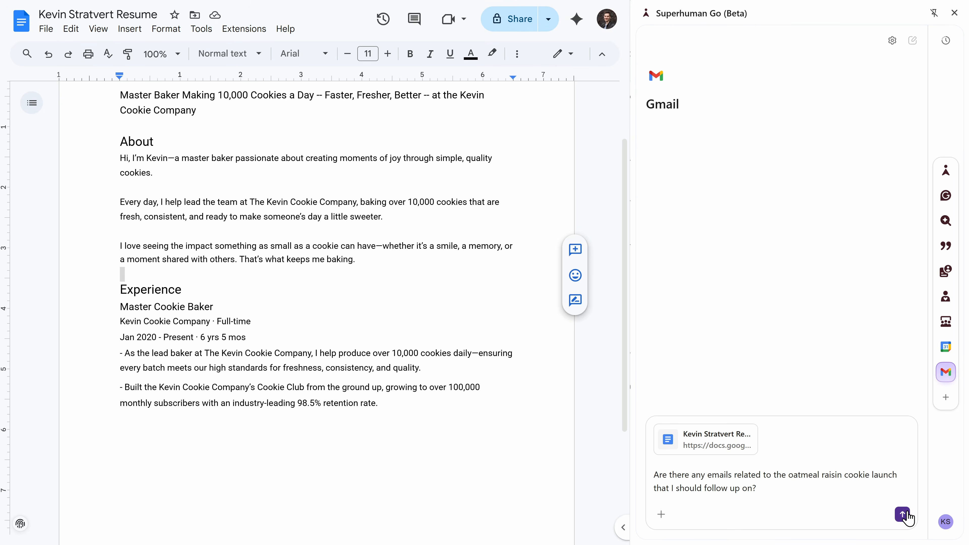
left_click(903, 518)
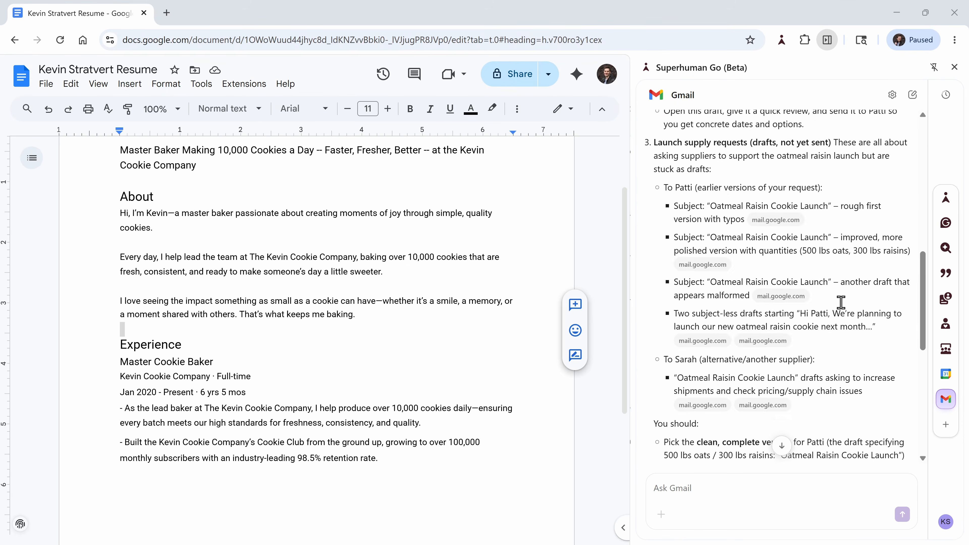
scroll(841, 248, "up", 10)
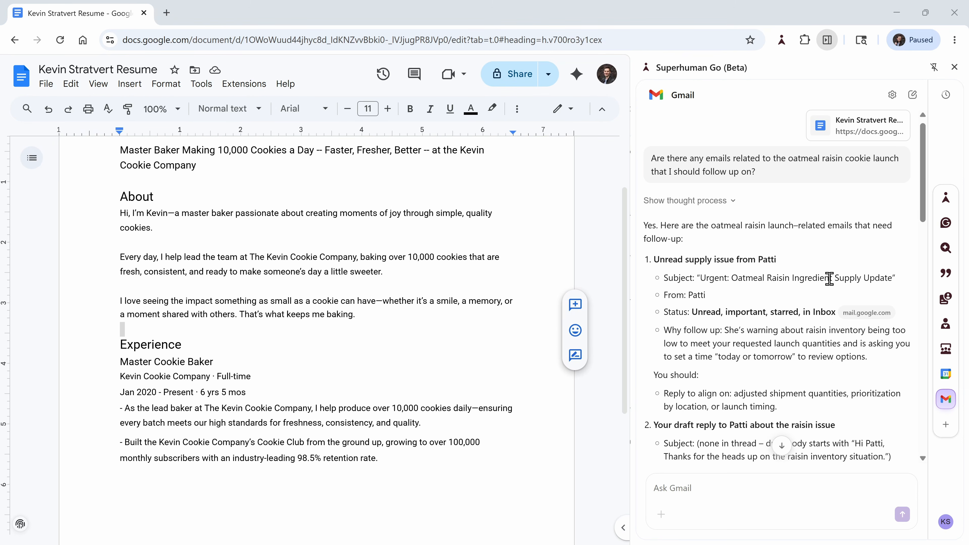
- Have the Gmail agent draft a concise response to the supplier contact about the raisin inventory issue and launch options, and review the draft
left_click(685, 487)
type("Draft a concise response to Patti about the raisin inventory issue and launch options")
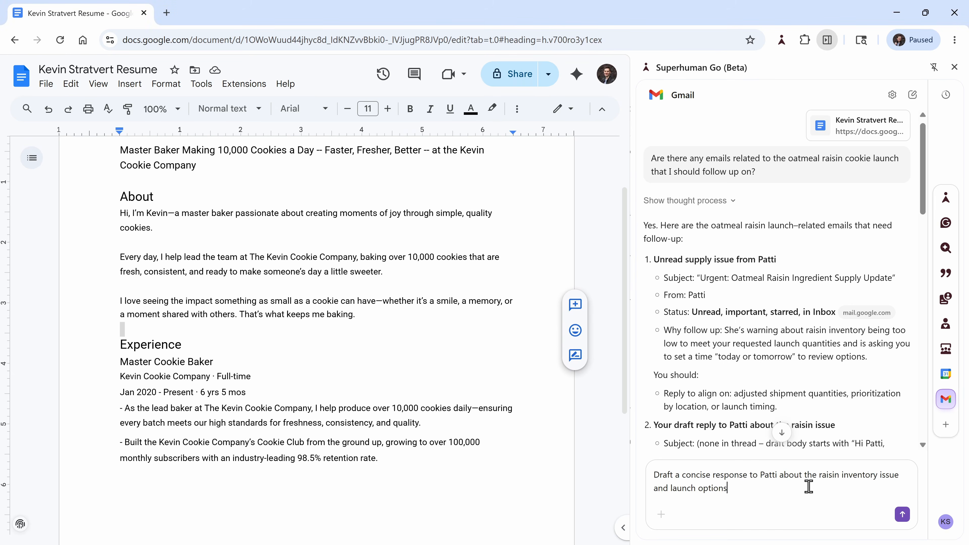
left_click(902, 514)
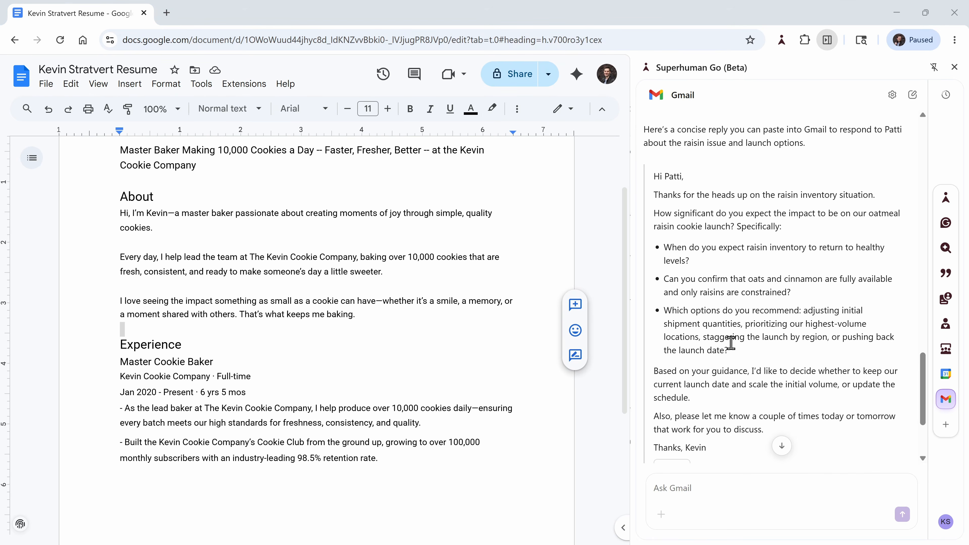
scroll(708, 443, "down", 2)
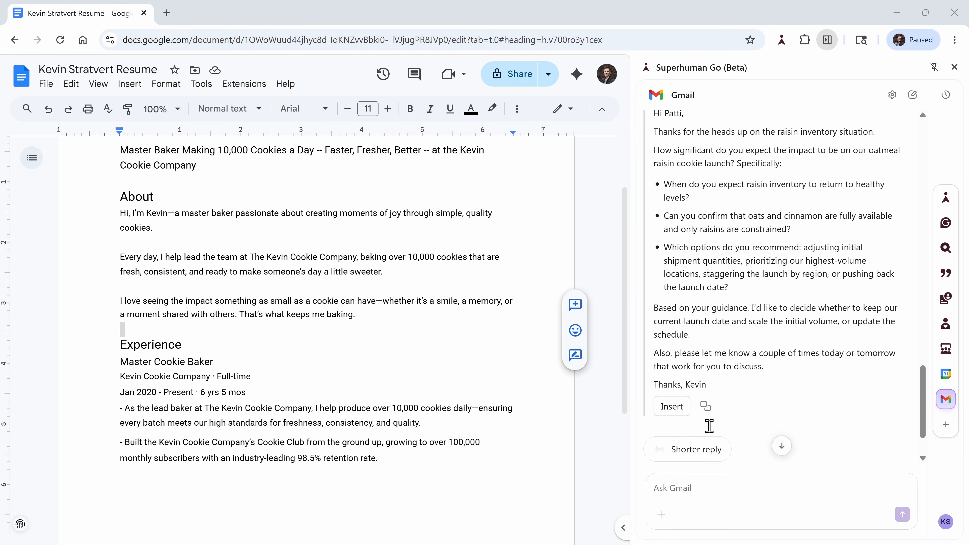
- Ask the Gmail agent to send the drafted message to the supplier contact and approve sending the email
left_click(701, 487)
type("Can you send the message to Patti?")
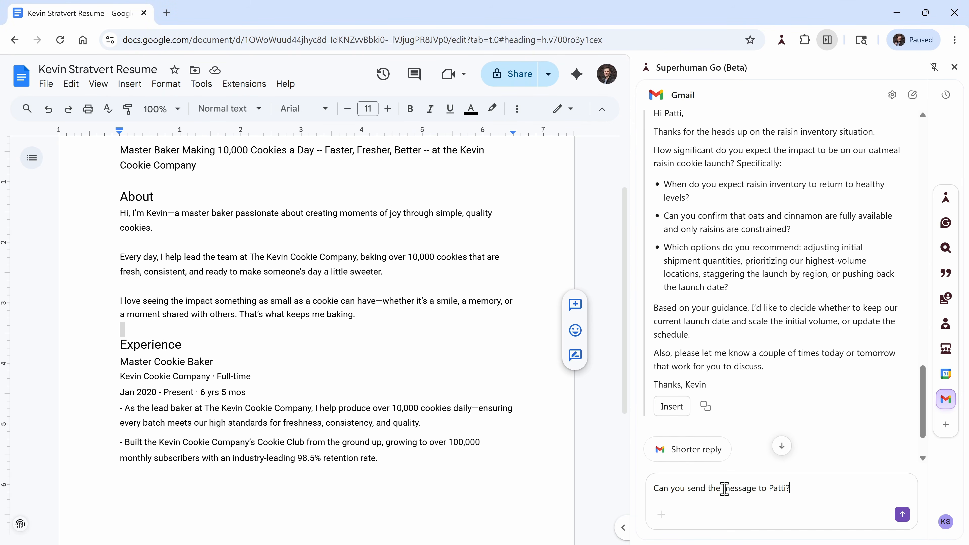
left_click(902, 515)
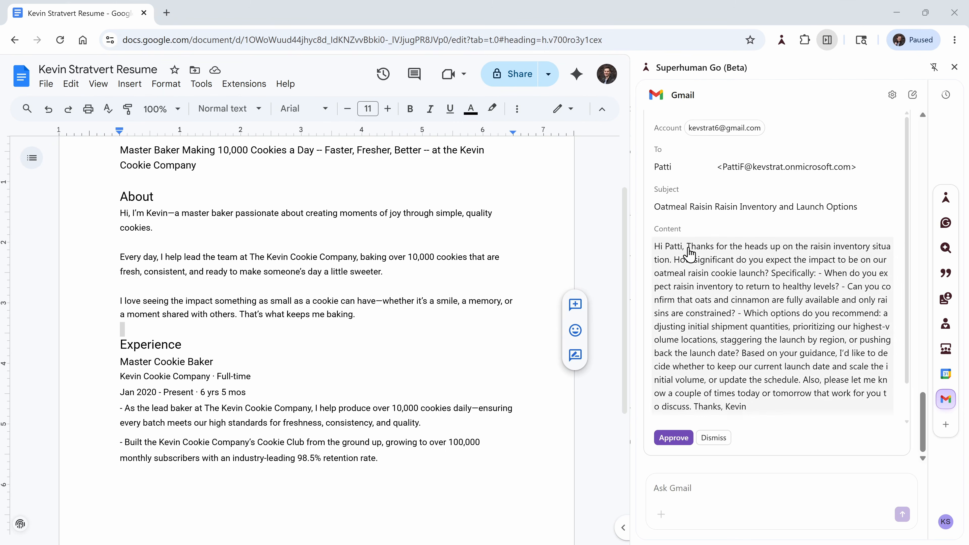
left_click(672, 438)
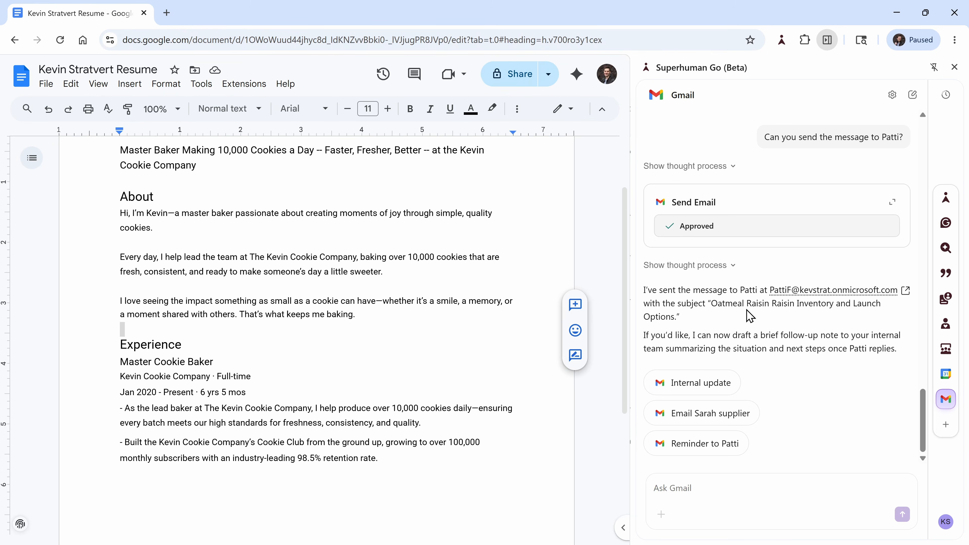
- Ask the Google Calendar agent to set up time with the supplier contact at the next available slot on the calendar
left_click(947, 374)
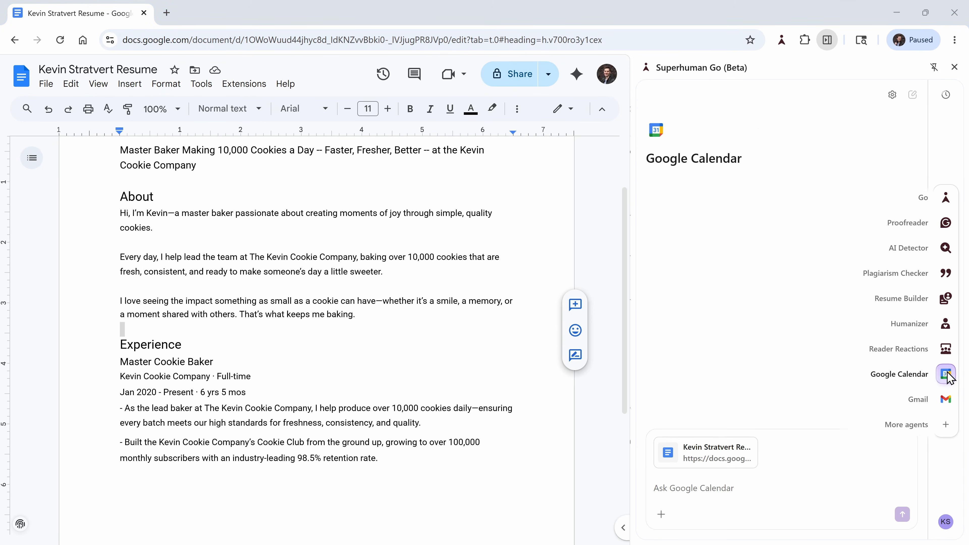
type("Set up time with Patti at the next available slot on my calendar")
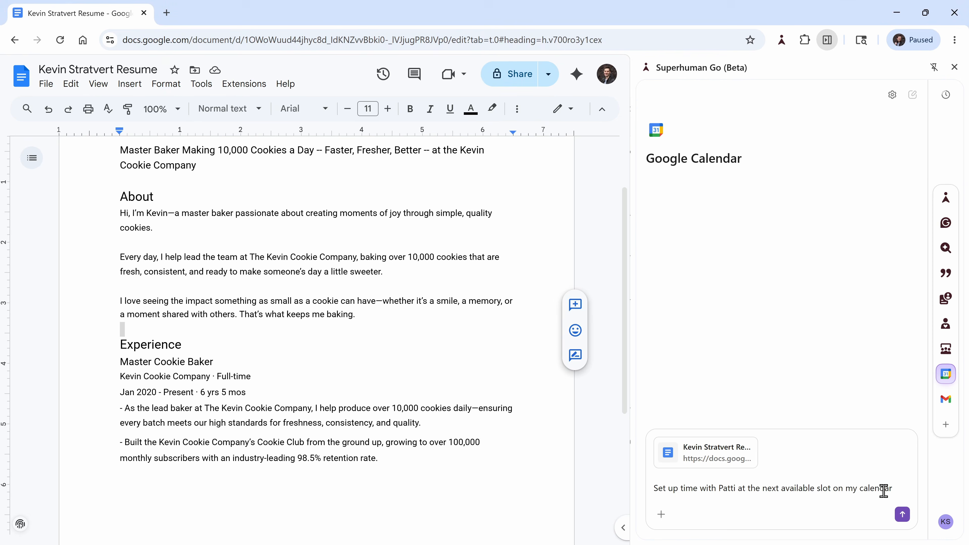
left_click(903, 514)
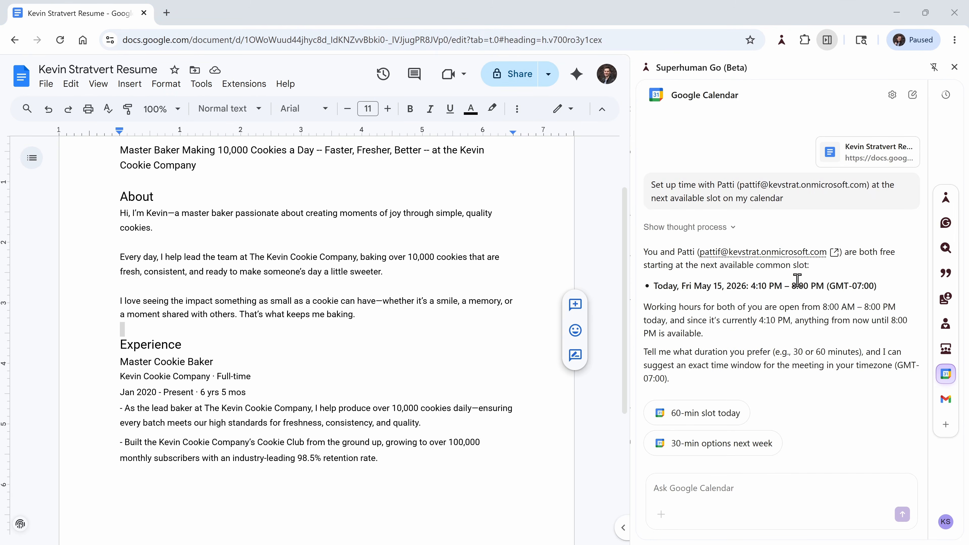
- Tell the Google Calendar agent to book the meeting for 30 minutes and approve the proposed event with the supplier contact
left_click(723, 510)
type("30 minutes. Please go ahead and book the meeting.")
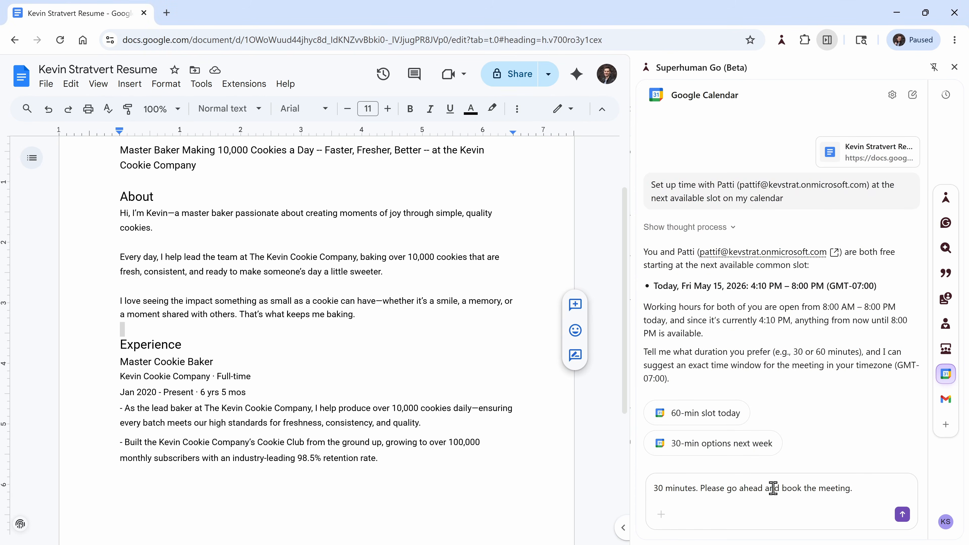
left_click(901, 512)
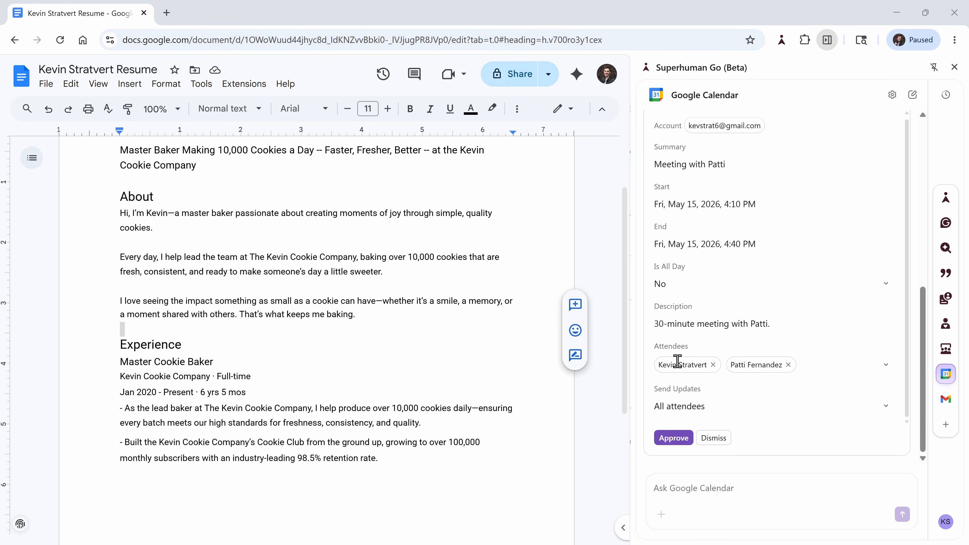
left_click(673, 438)
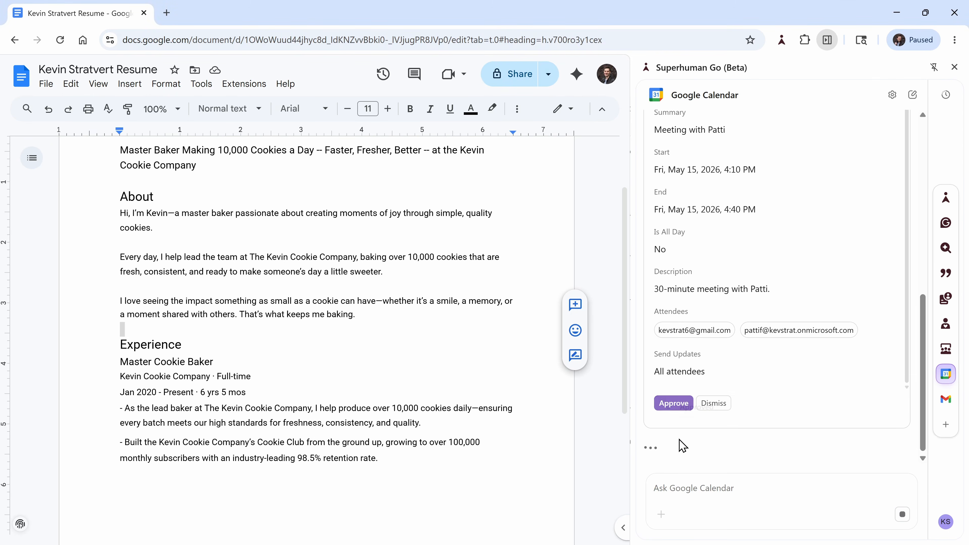